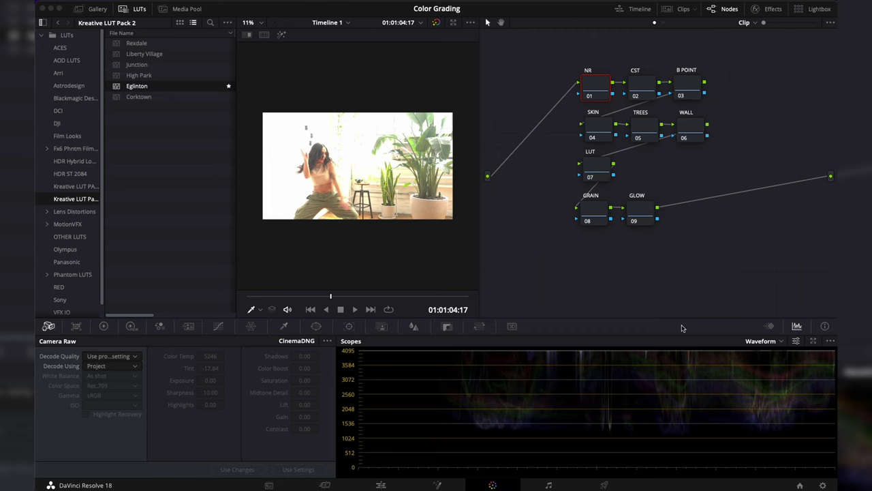
Review the node tree by going through the CST, B POINT, SKIN, TREES, WALL and LUT nodes in order.
{"action": "left_click", "coordinate": [638, 83]}
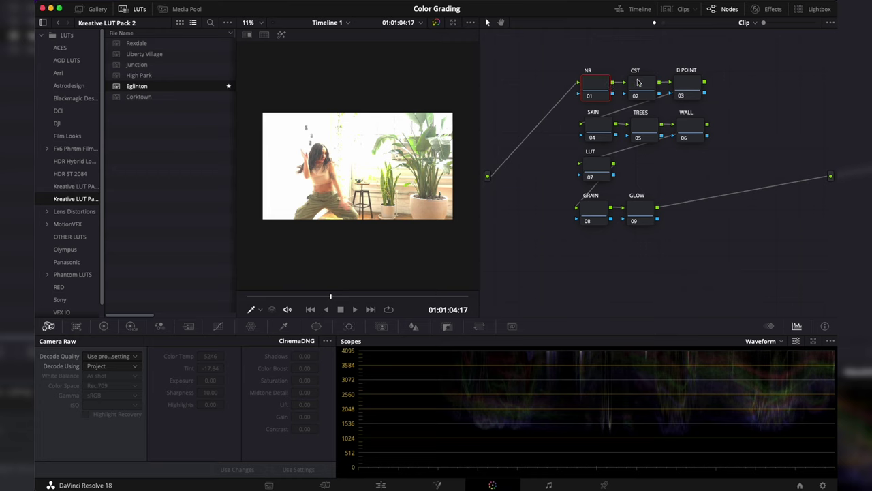
{"action": "left_click", "coordinate": [681, 82]}
{"action": "left_click", "coordinate": [600, 128]}
{"action": "left_click", "coordinate": [634, 126]}
{"action": "left_click", "coordinate": [691, 120]}
{"action": "left_click", "coordinate": [606, 165]}
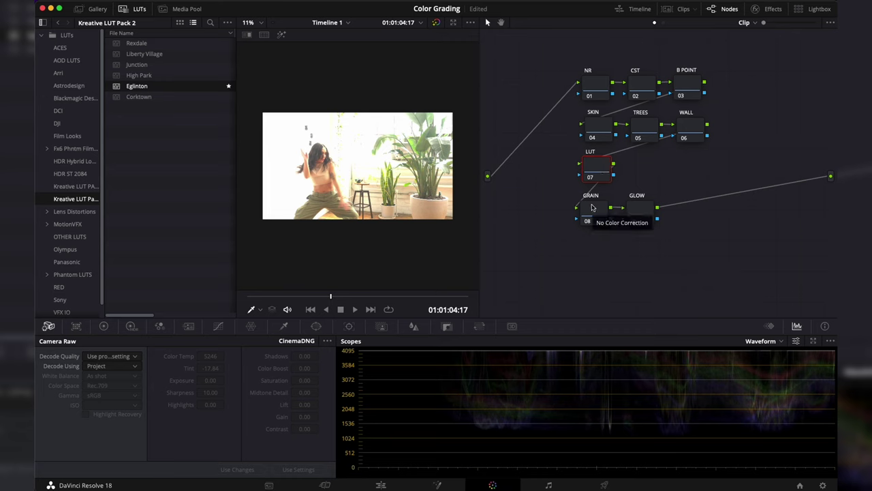
With the NR node active, set the Camera Raw decoding to use Clip.
{"action": "left_click", "coordinate": [594, 83]}
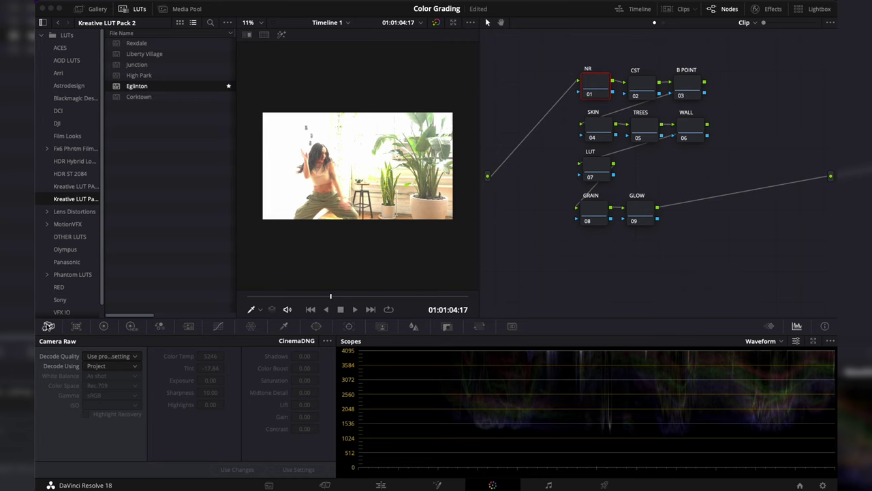
{"action": "left_click", "coordinate": [99, 368]}
{"action": "left_click", "coordinate": [101, 409]}
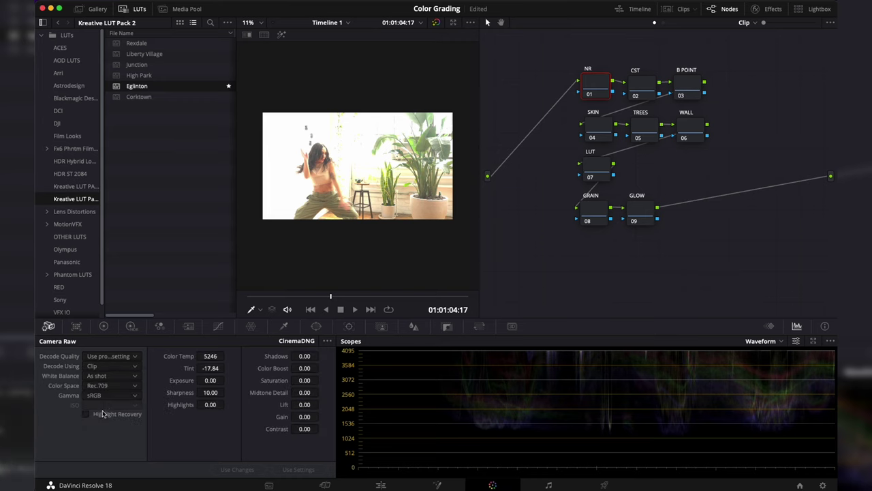
Set the clip's Camera Raw color space to P3 D60 and its gamma to Linear.
{"action": "left_click", "coordinate": [104, 386]}
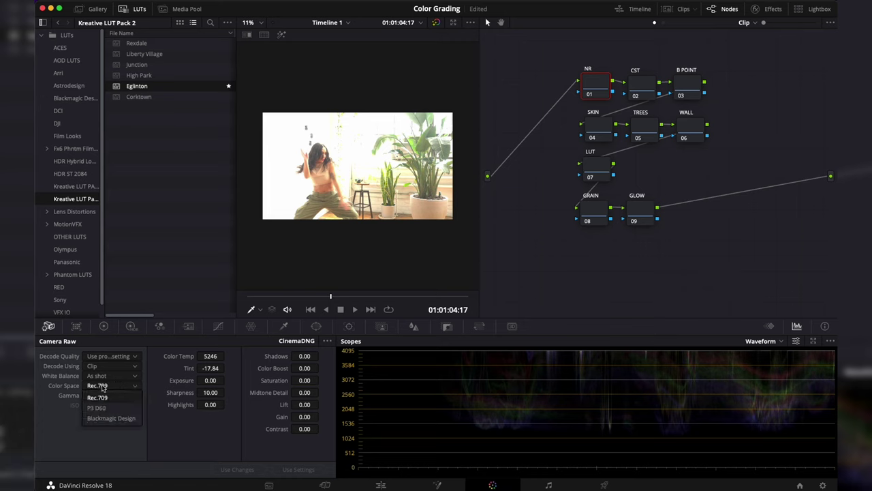
{"action": "left_click", "coordinate": [98, 408]}
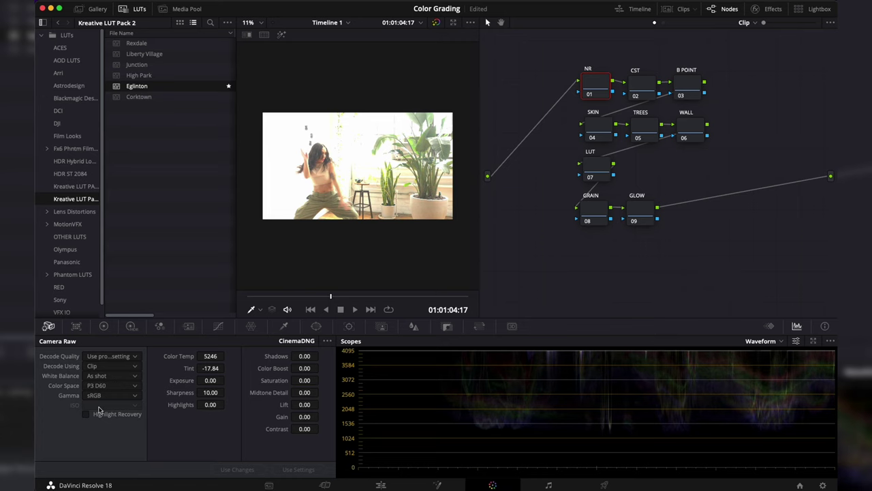
{"action": "left_click", "coordinate": [102, 399]}
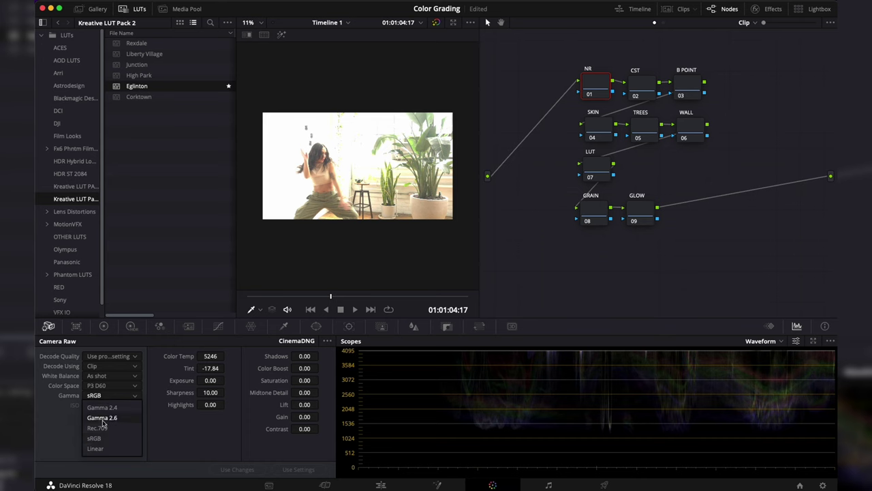
{"action": "left_click", "coordinate": [100, 449]}
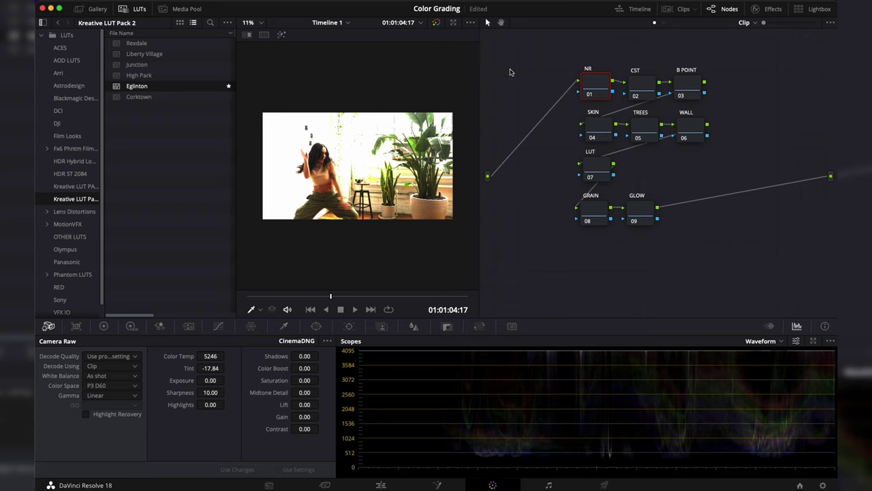
Find the Color Space Transform effect in the effects library and apply it to the CST node.
{"action": "left_click", "coordinate": [640, 84]}
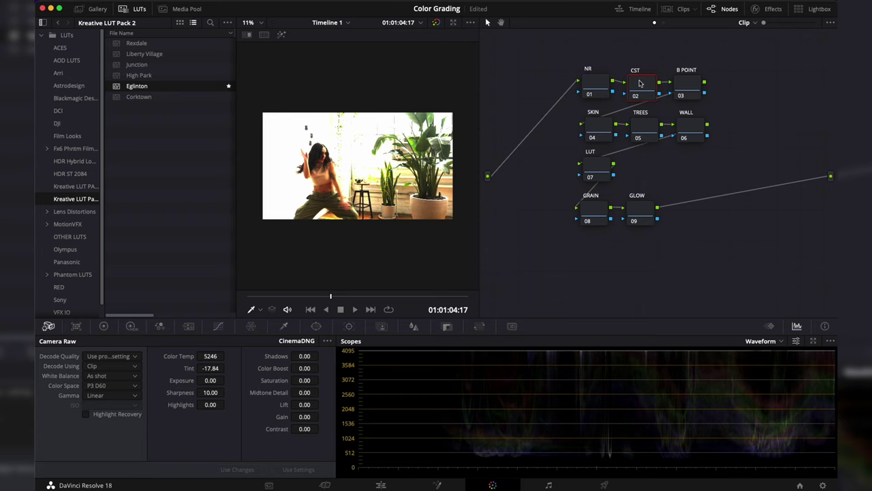
{"action": "left_click", "coordinate": [757, 8]}
{"action": "left_click", "coordinate": [737, 40]}
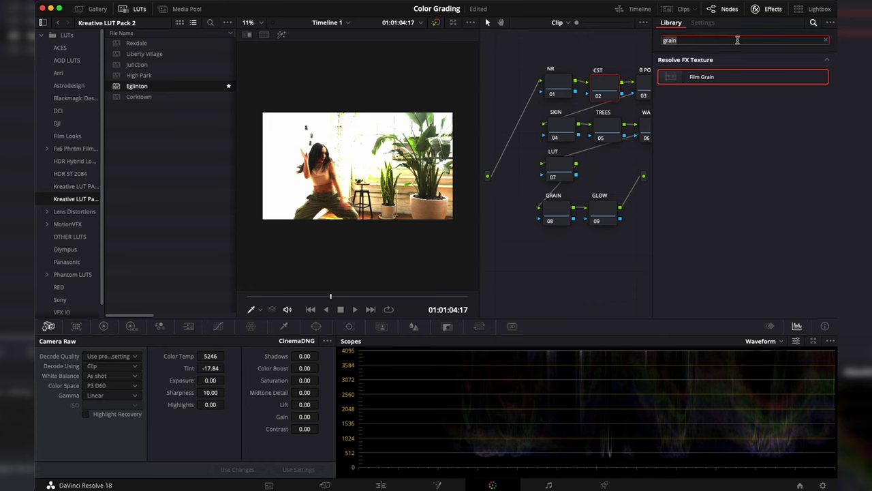
{"action": "type", "text": "colo"}
{"action": "left_click_drag", "start_coordinate": [709, 90], "coordinate": [603, 88]}
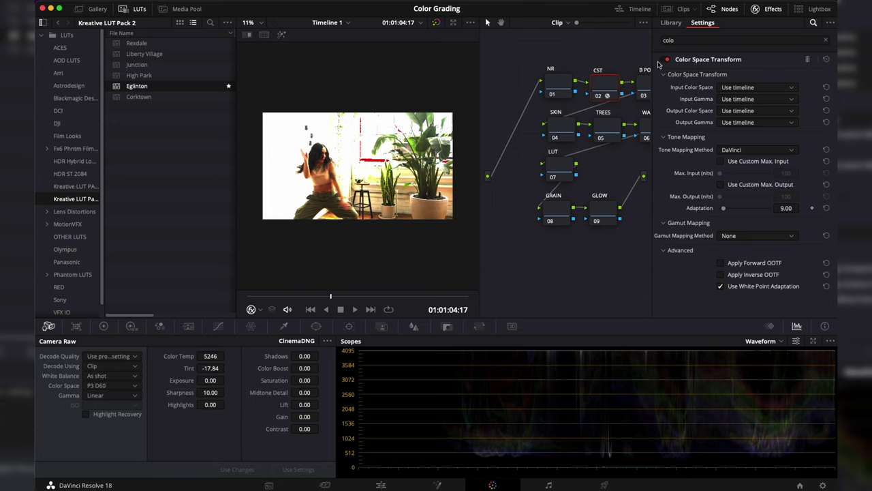
Set the Color Space Transform's input color space to P3-D60 and its input gamma to Linear.
{"action": "left_click", "coordinate": [727, 89]}
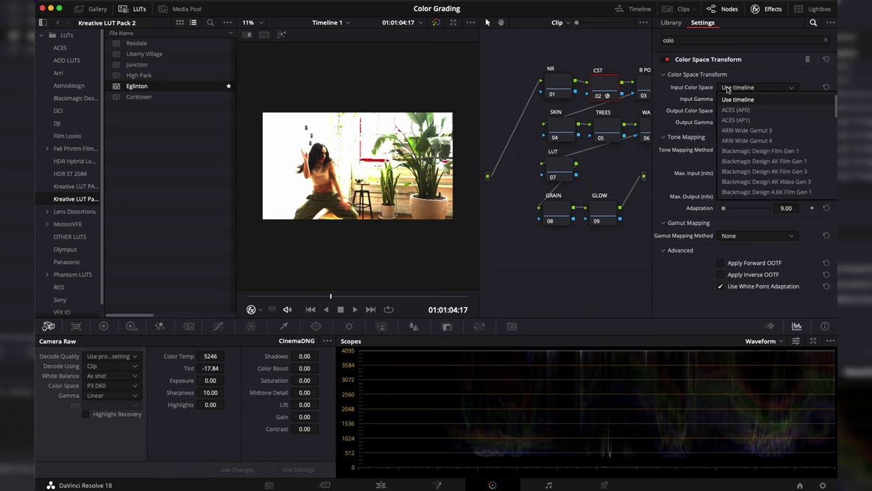
{"action": "scroll", "coordinate": [750, 150], "scroll_direction": "down", "scroll_amount": 6}
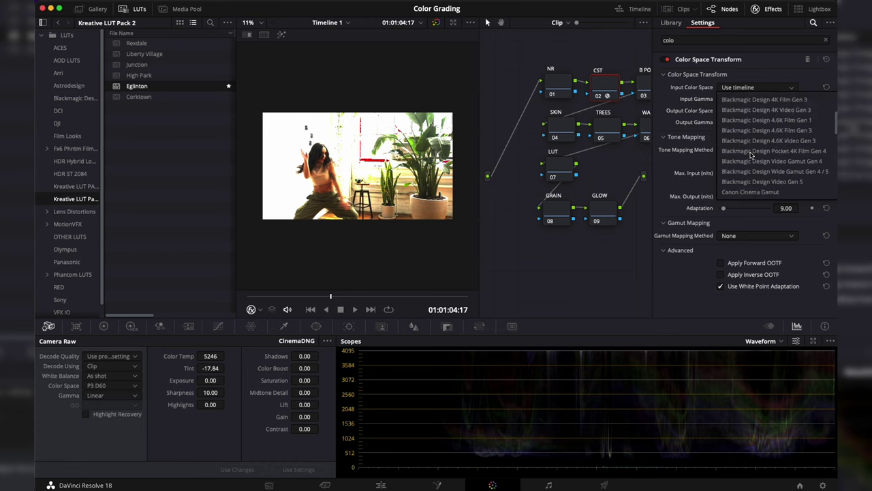
{"action": "scroll", "coordinate": [750, 156], "scroll_direction": "down", "scroll_amount": 1}
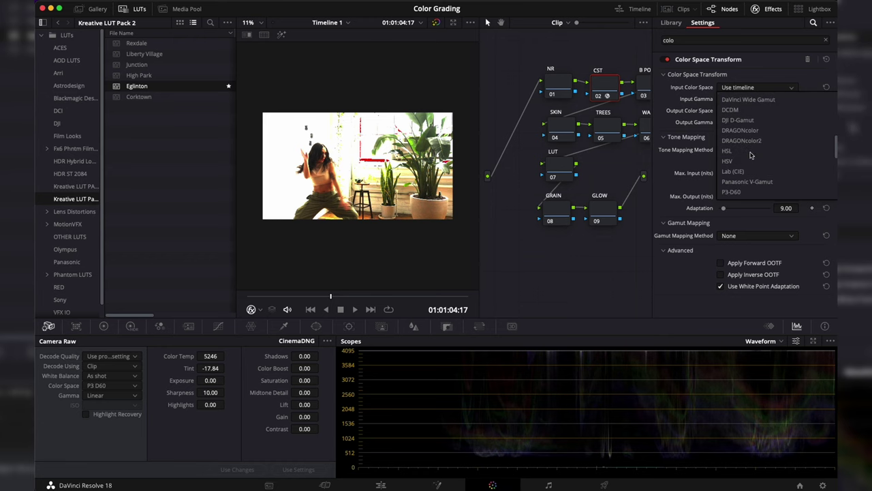
{"action": "scroll", "coordinate": [750, 156], "scroll_direction": "down", "scroll_amount": 2}
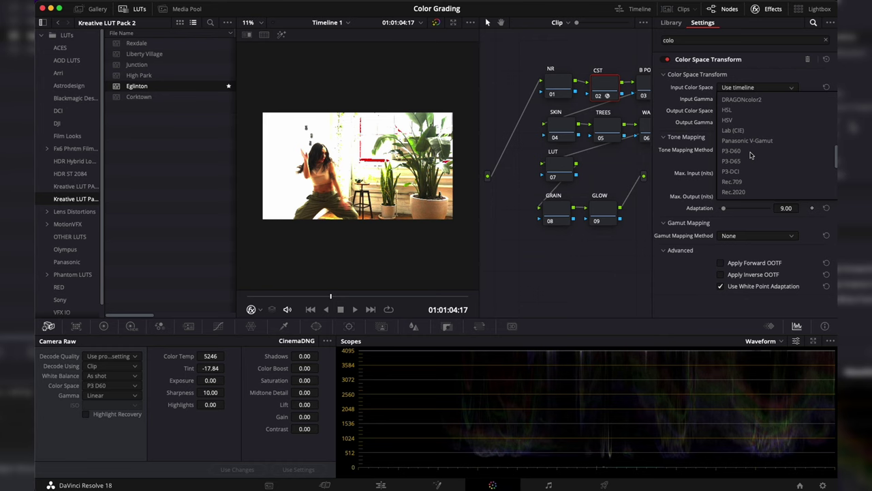
{"action": "left_click", "coordinate": [750, 151]}
{"action": "left_click", "coordinate": [757, 99]}
{"action": "scroll", "coordinate": [757, 155], "scroll_direction": "down", "scroll_amount": 2}
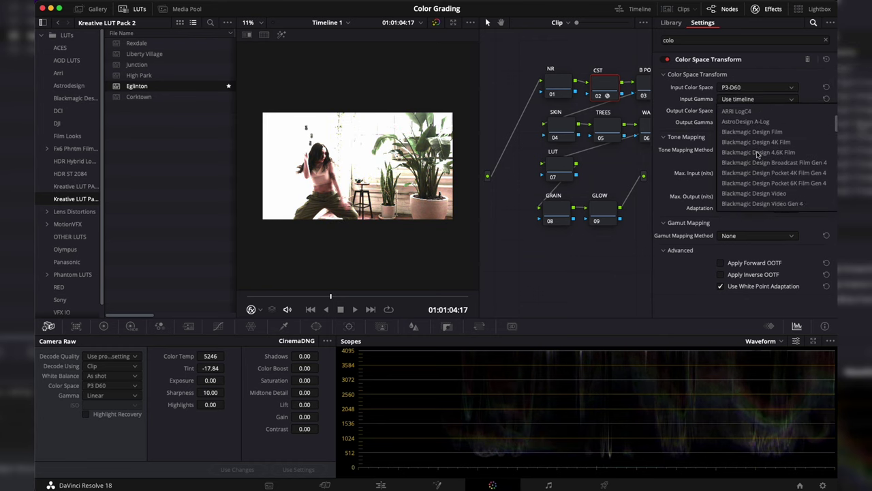
{"action": "scroll", "coordinate": [756, 155], "scroll_direction": "down", "scroll_amount": 8}
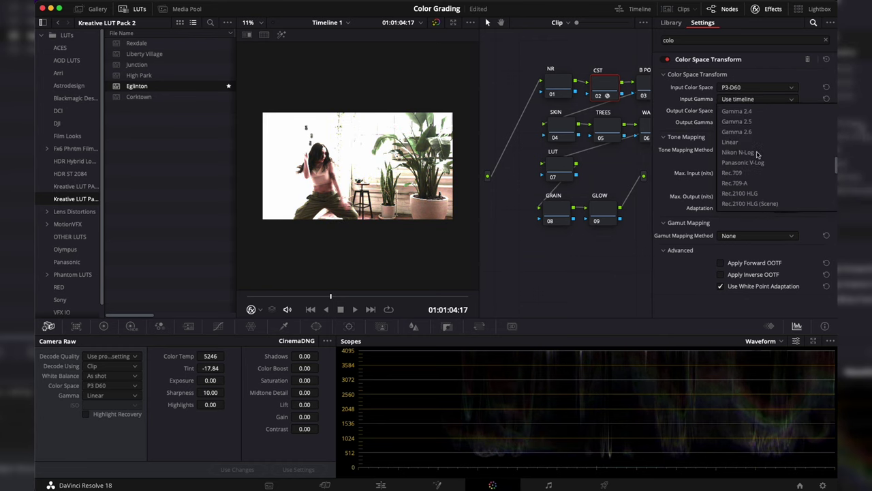
{"action": "scroll", "coordinate": [756, 154], "scroll_direction": "down", "scroll_amount": 5}
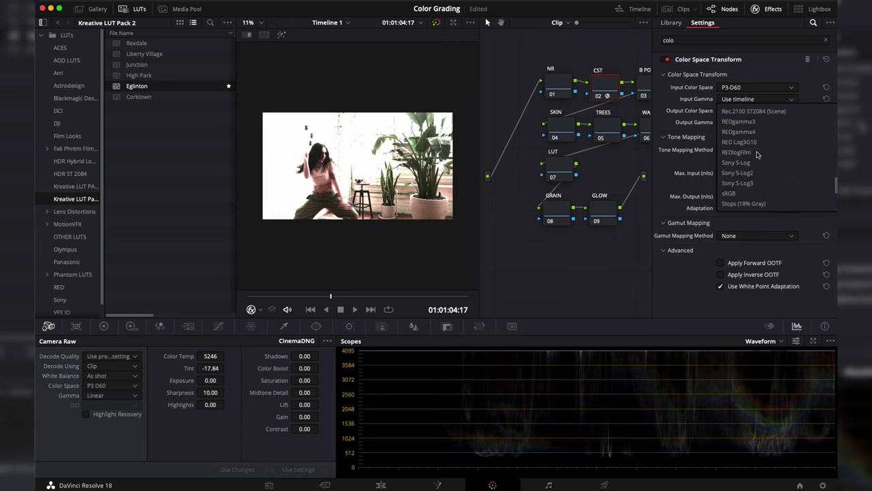
{"action": "scroll", "coordinate": [756, 154], "scroll_direction": "up", "scroll_amount": 6}
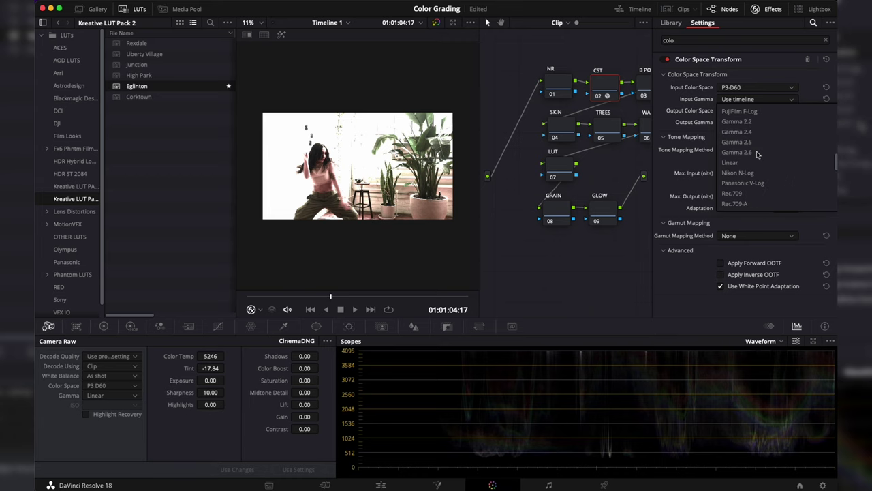
{"action": "left_click", "coordinate": [745, 162]}
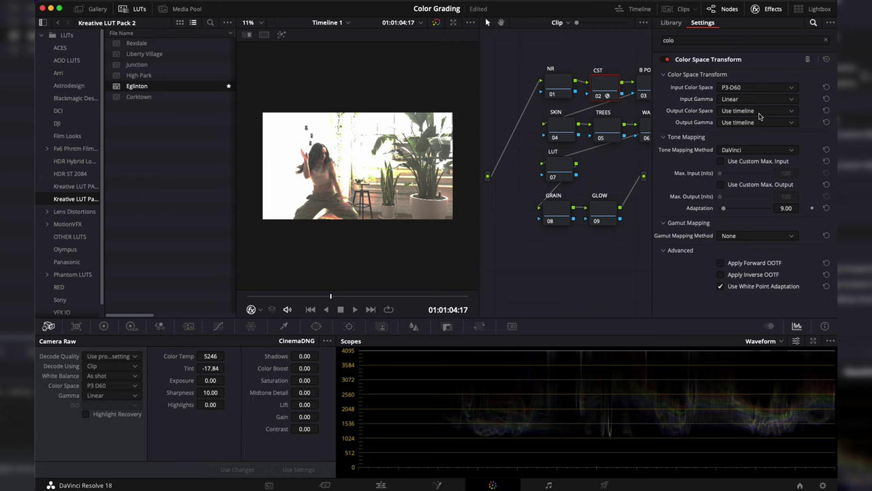
Set the Color Space Transform's output color space to Sony S-Gamut3.Cine and its output gamma to Sony S-Log3.
{"action": "left_click", "coordinate": [760, 114]}
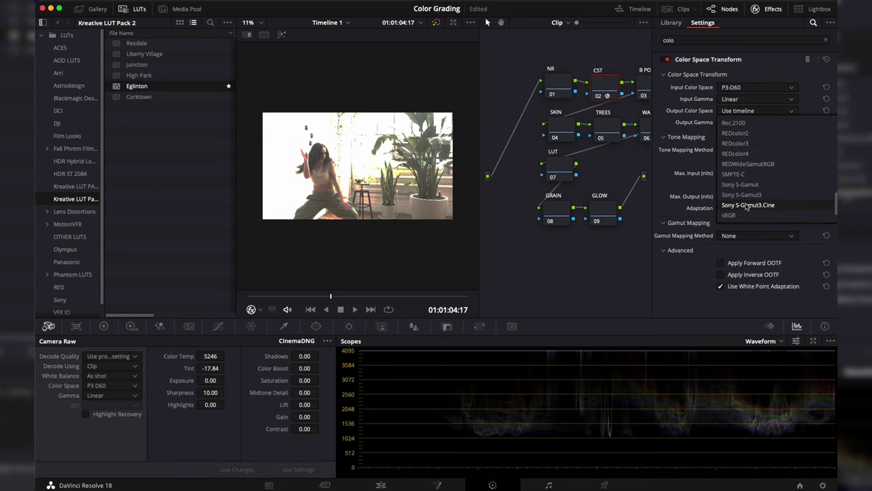
{"action": "left_click", "coordinate": [747, 205]}
{"action": "left_click", "coordinate": [756, 122]}
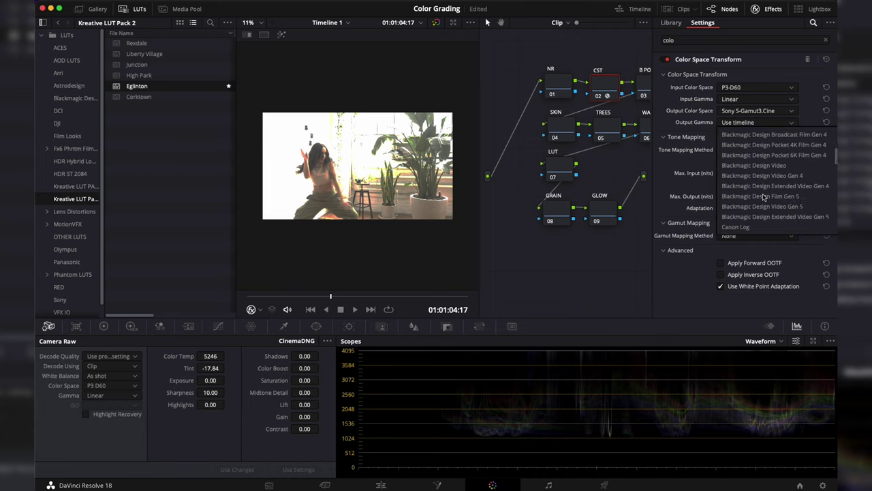
{"action": "scroll", "coordinate": [764, 197], "scroll_direction": "down", "scroll_amount": 10}
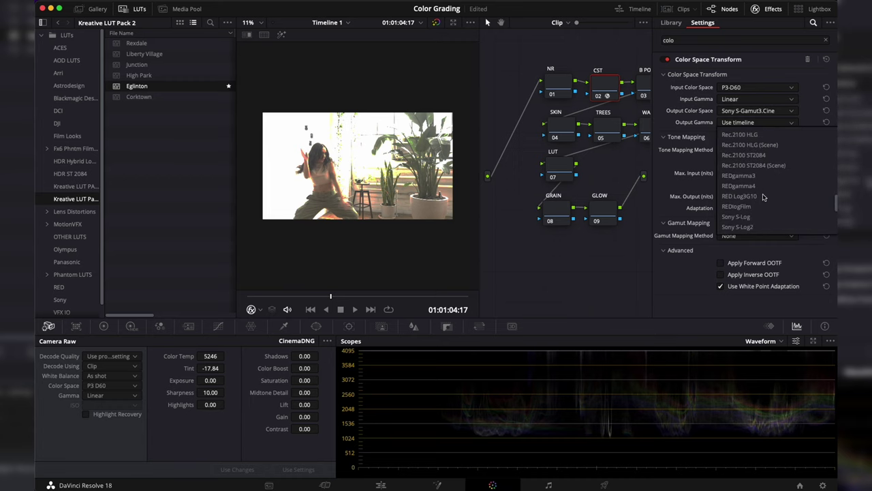
{"action": "scroll", "coordinate": [750, 204], "scroll_direction": "down", "scroll_amount": 2}
{"action": "left_click", "coordinate": [735, 216]}
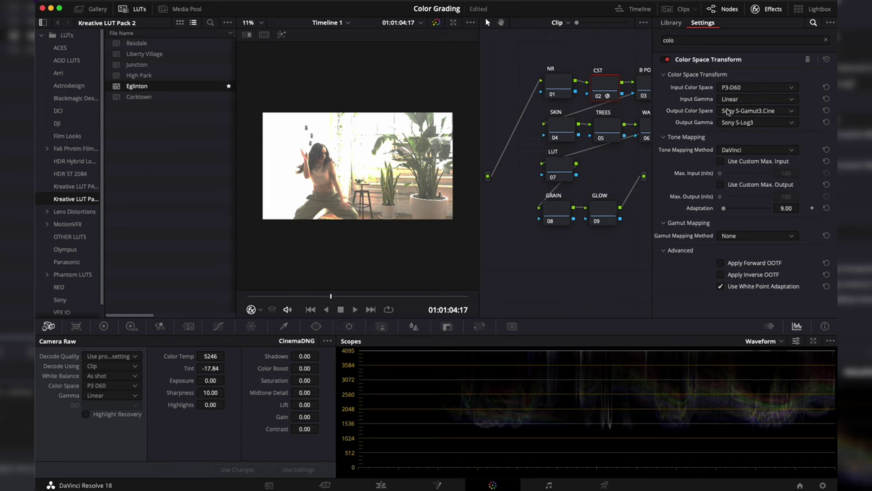
Set the Color Space Transform's tone mapping method to None and close the effect settings.
{"action": "left_click", "coordinate": [743, 150]}
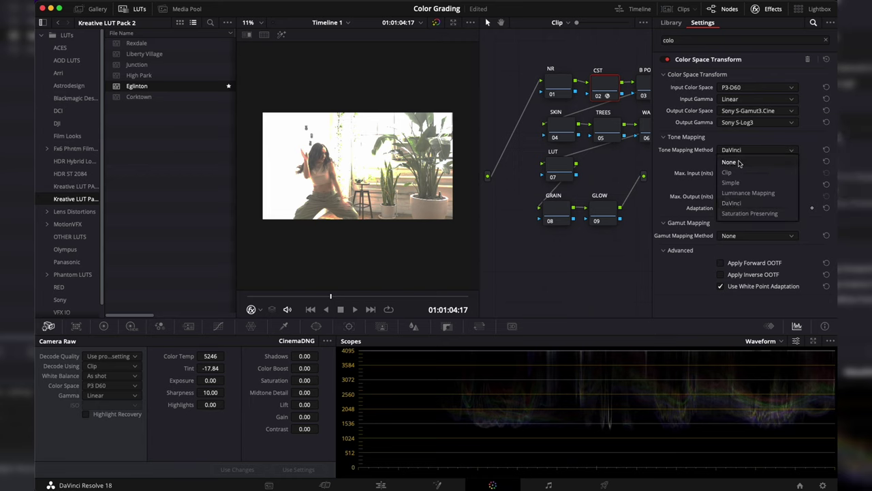
{"action": "left_click", "coordinate": [729, 162]}
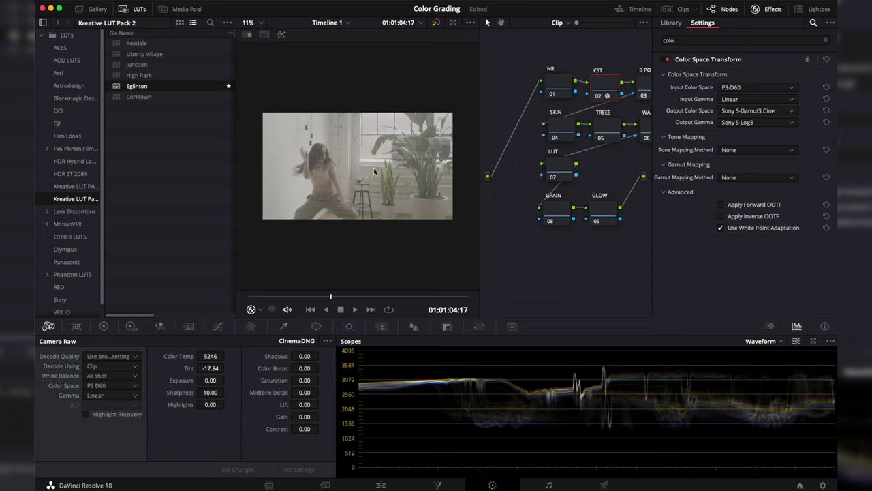
{"action": "left_click", "coordinate": [768, 10]}
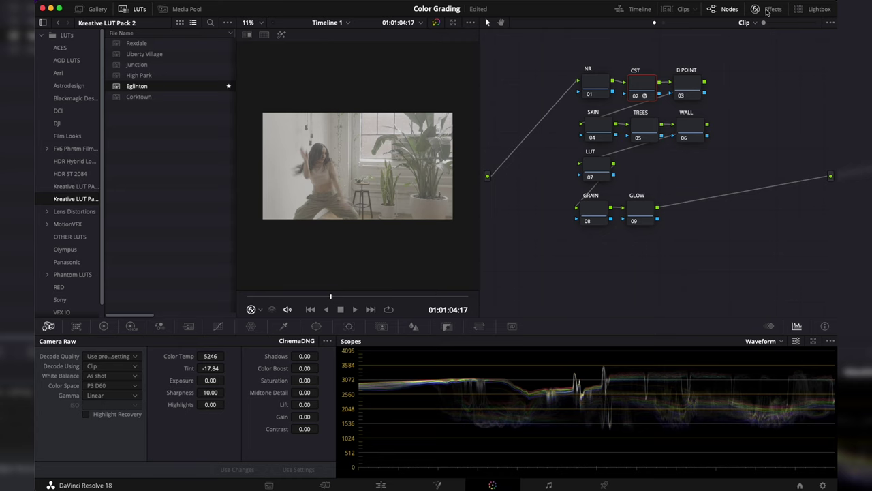
Apply the Eglinton LUT from Kreative LUT Pack 2 to the LUT node.
{"action": "left_click", "coordinate": [602, 164]}
{"action": "left_click_drag", "start_coordinate": [179, 89], "coordinate": [597, 167]}
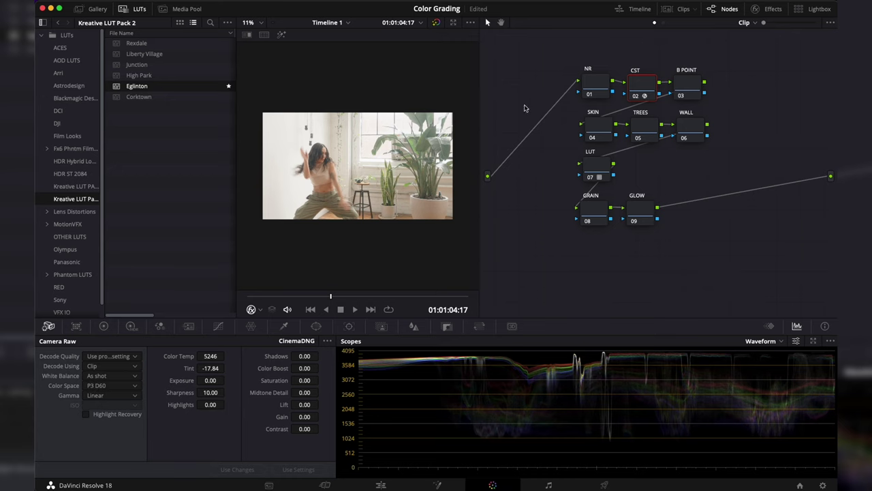
{"action": "left_click", "coordinate": [591, 167]}
Set the clip's Camera Raw exposure to -1.85, color temperature to 4976 and highlights to 72.50.
{"action": "left_click_drag", "start_coordinate": [213, 380], "coordinate": [123, 380]}
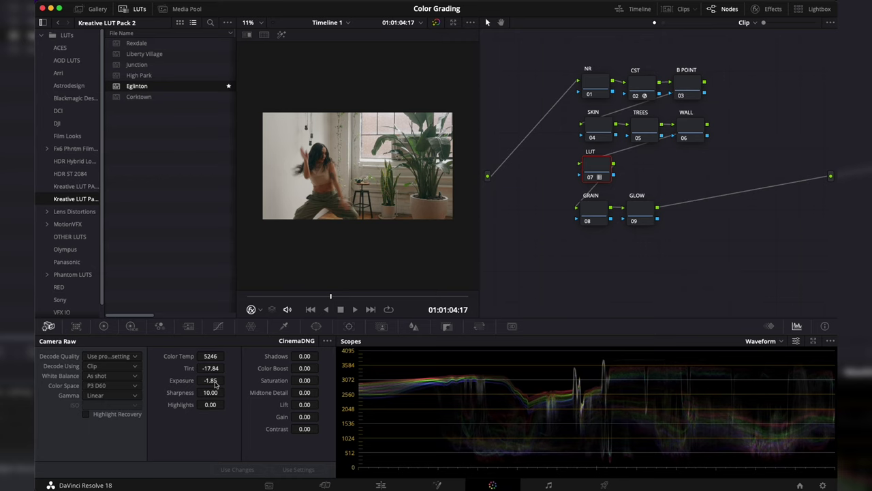
{"action": "mouse_move", "coordinate": [210, 355]}
{"action": "left_mouse_down"}
{"action": "mouse_move", "coordinate": [185, 355]}
{"action": "mouse_move", "coordinate": [212, 356]}
{"action": "left_mouse_up"}
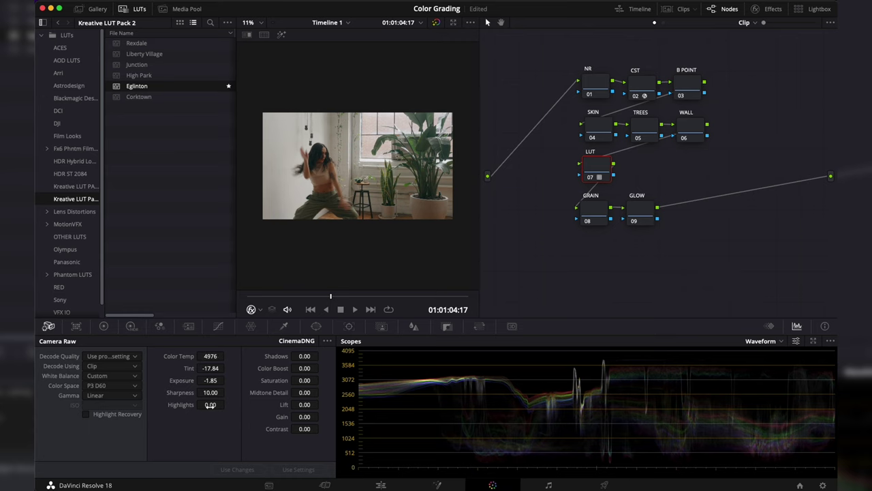
{"action": "left_click_drag", "start_coordinate": [210, 404], "coordinate": [279, 404]}
{"action": "mouse_move", "coordinate": [210, 404]}
{"action": "left_mouse_down"}
{"action": "mouse_move", "coordinate": [184, 404]}
{"action": "mouse_move", "coordinate": [224, 404]}
{"action": "left_mouse_up"}
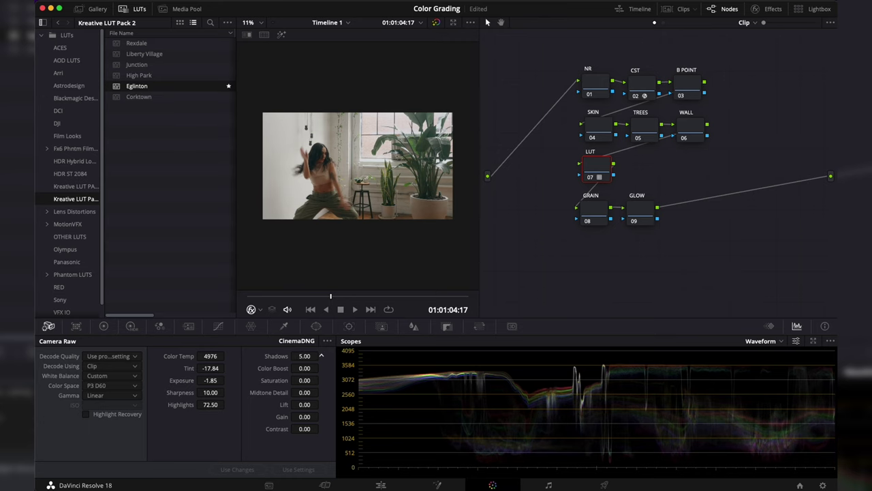
Set the clip's Camera Raw shadows to 5.50, saturation to 15.00 and sharpness to 5.00.
{"action": "left_click_drag", "start_coordinate": [304, 356], "coordinate": [308, 356]}
{"action": "left_click_drag", "start_coordinate": [304, 380], "coordinate": [308, 380]}
{"action": "left_click_drag", "start_coordinate": [210, 392], "coordinate": [226, 392]}
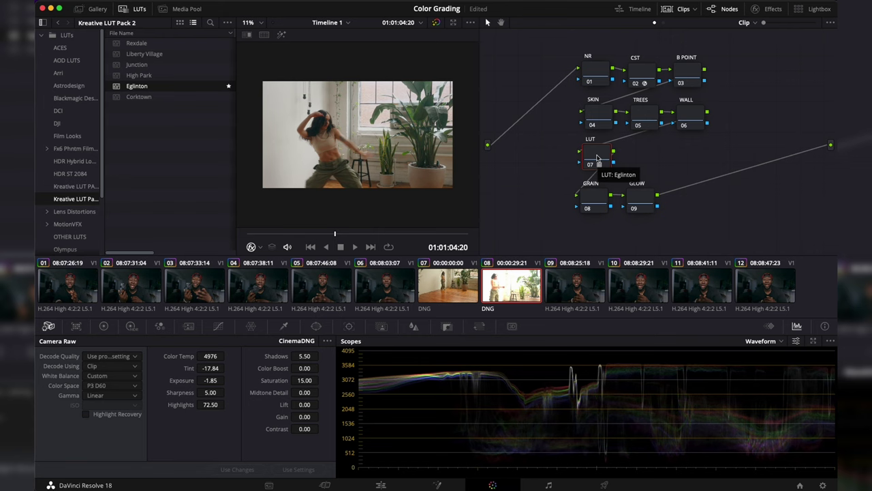
On the SKIN node, sample the dancer's skin at her midriff with the HSL qualifier.
{"action": "left_click", "coordinate": [598, 115]}
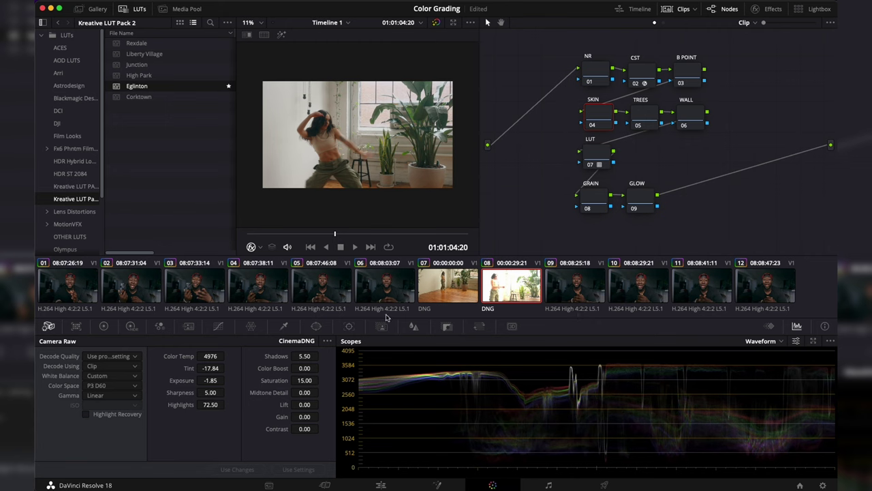
{"action": "left_click", "coordinate": [284, 327]}
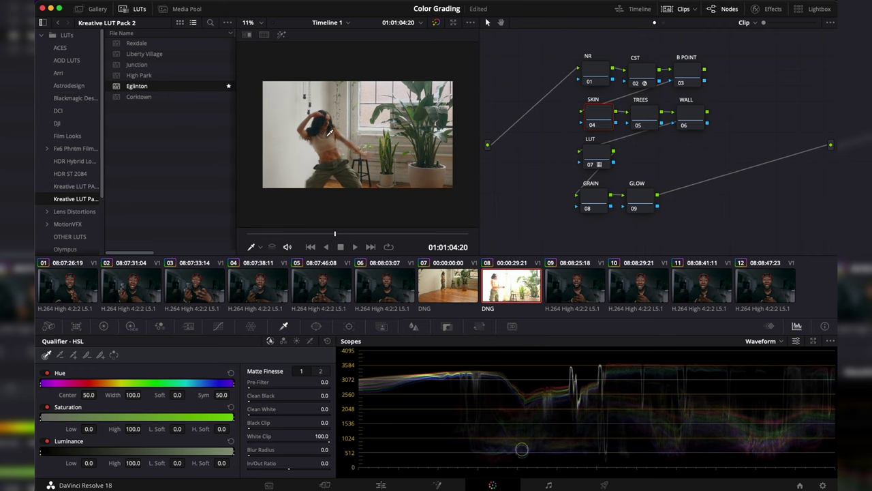
{"action": "left_click", "coordinate": [334, 151]}
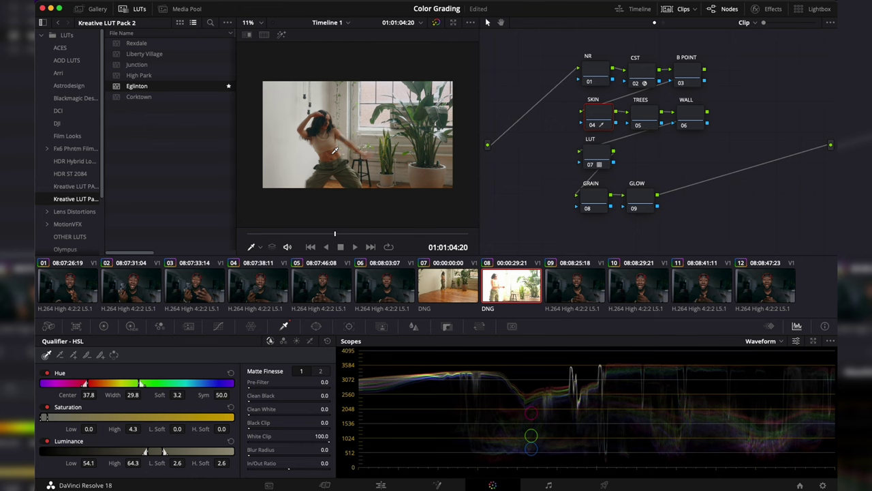
Highlight the skin selection and refine the qualifier to hue center 33.9, width 10.8, saturation high 8.4 and luminance 53.4 to 63.6.
{"action": "key", "text": "shift+h"}
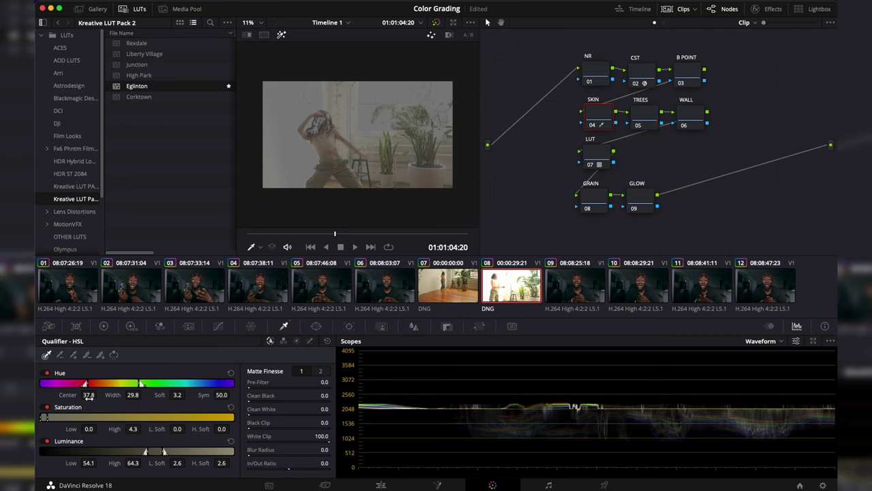
{"action": "left_click_drag", "start_coordinate": [88, 395], "coordinate": [115, 384]}
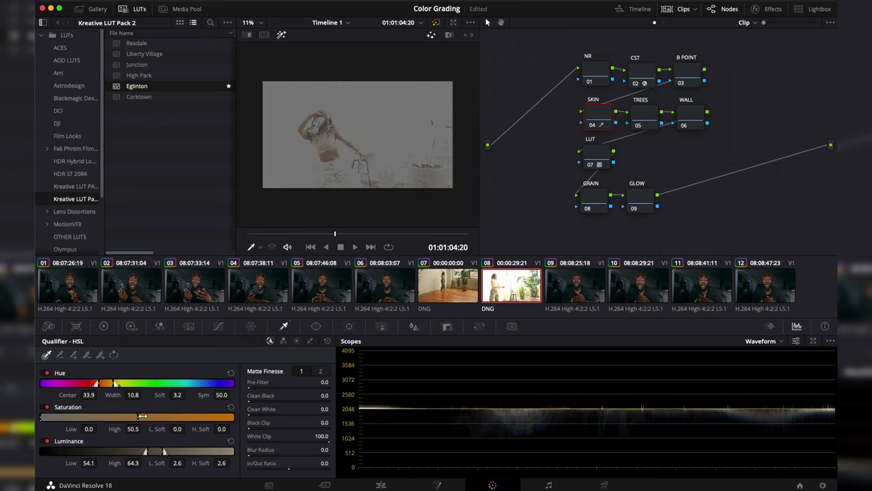
{"action": "mouse_move", "coordinate": [49, 417]}
{"action": "left_mouse_down"}
{"action": "mouse_move", "coordinate": [102, 420]}
{"action": "mouse_move", "coordinate": [46, 421]}
{"action": "mouse_move", "coordinate": [66, 420]}
{"action": "mouse_move", "coordinate": [53, 420]}
{"action": "left_mouse_up"}
{"action": "left_click_drag", "start_coordinate": [154, 452], "coordinate": [153, 453]}
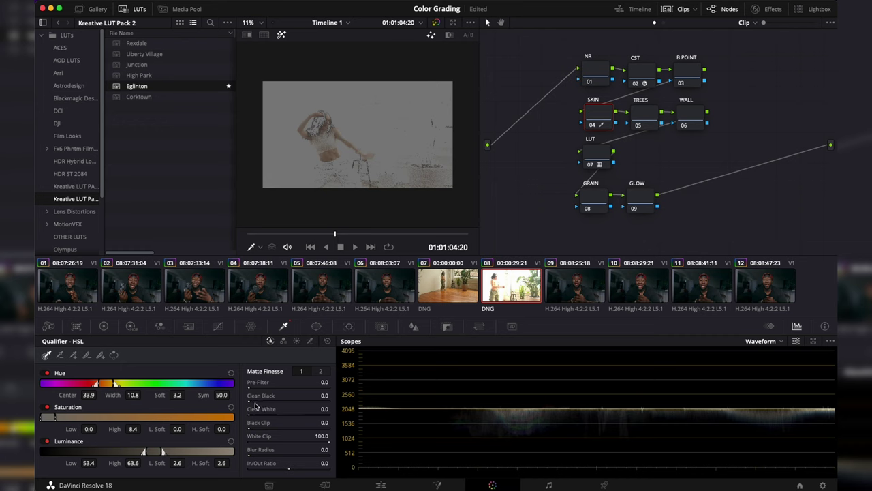
Clean up the skin matte with Clean Black 41.3, Clean White 3.5 and Denoise 30.5.
{"action": "left_click_drag", "start_coordinate": [324, 395], "coordinate": [349, 396]}
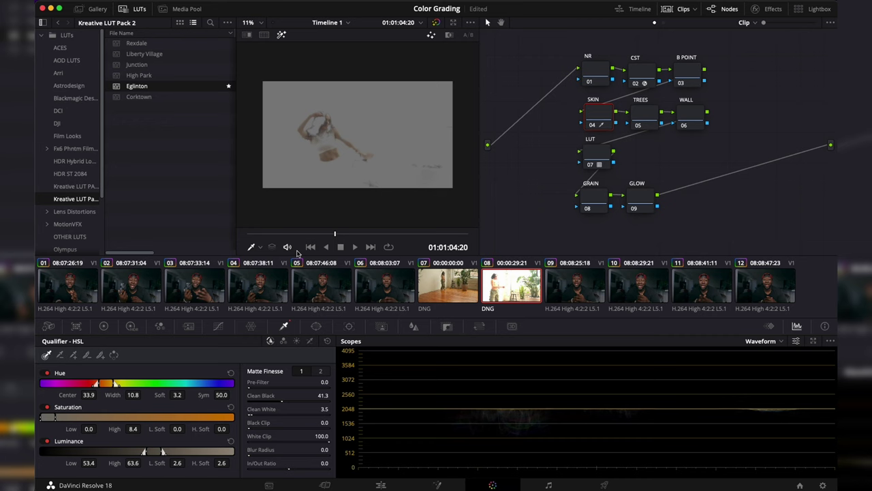
{"action": "left_click", "coordinate": [319, 370]}
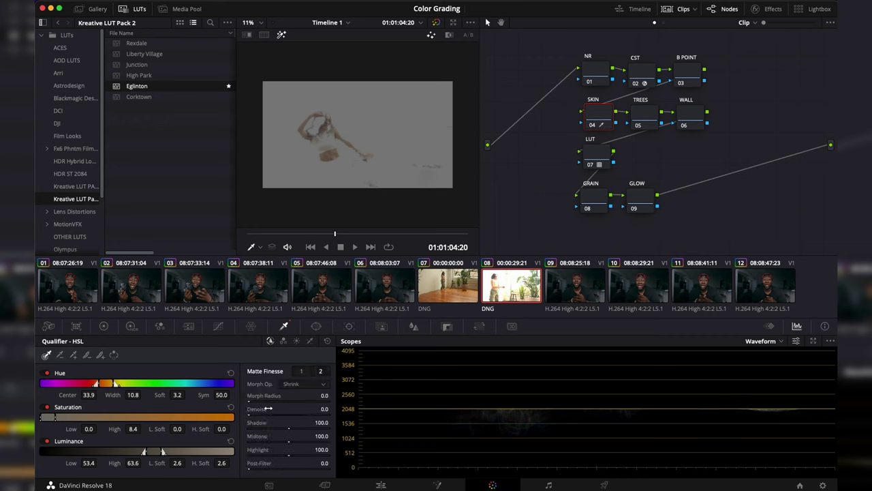
{"action": "left_click_drag", "start_coordinate": [254, 415], "coordinate": [273, 415]}
Switch the scope to Vectorscope and adjust the hue of the isolated skin in the primaries to follow the skin tone line.
{"action": "left_click", "coordinate": [770, 343]}
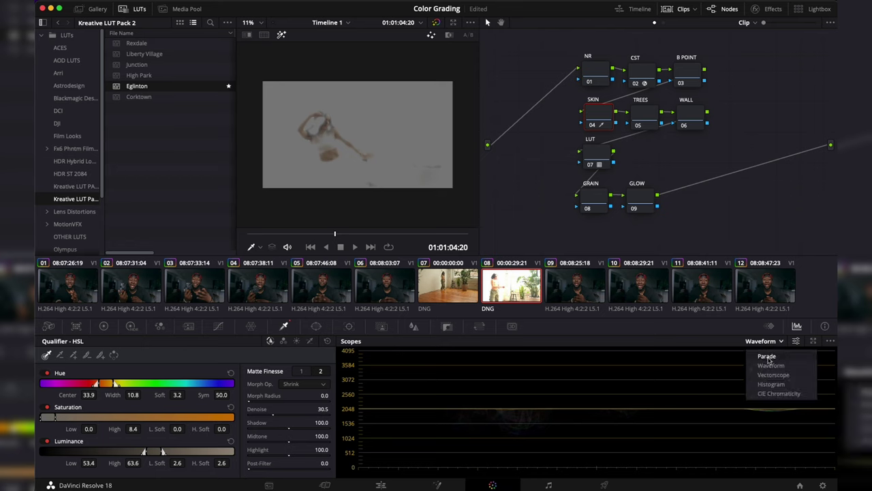
{"action": "left_click", "coordinate": [771, 374]}
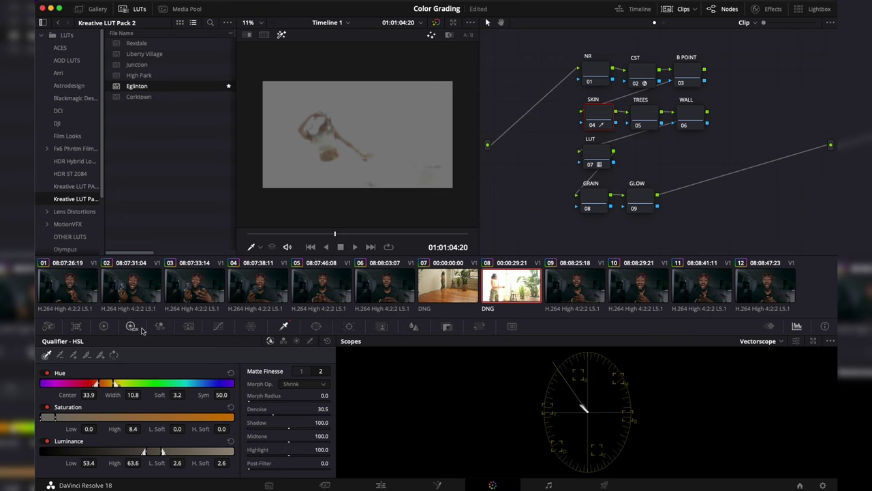
{"action": "left_click", "coordinate": [105, 329]}
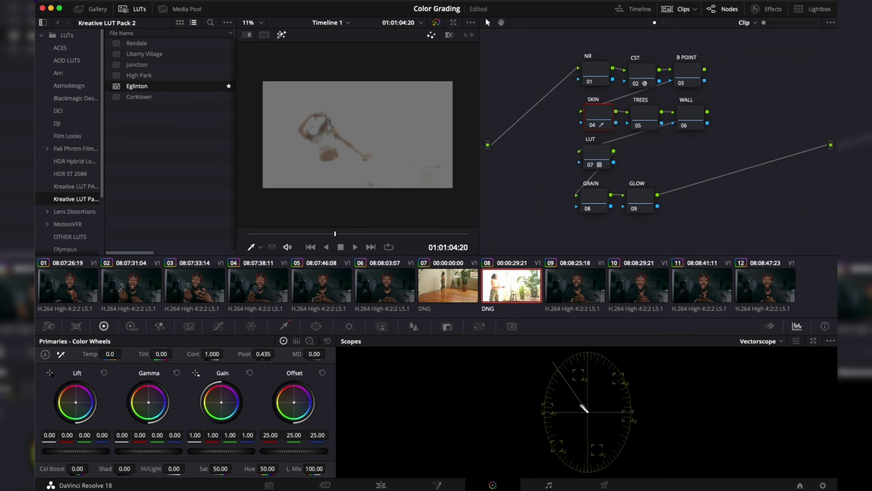
{"action": "left_click_drag", "start_coordinate": [280, 468], "coordinate": [281, 468]}
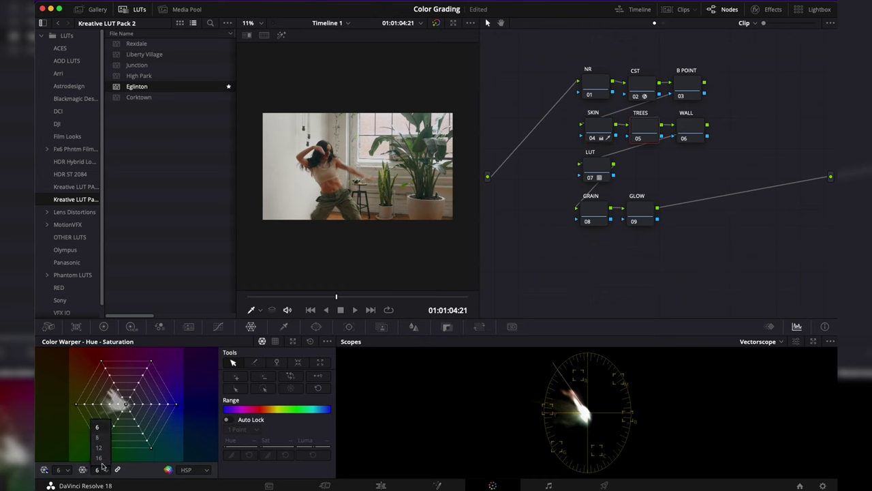
In the TREES node's Color Warper, use 12 hue and 12 saturation divisions, select the yellow-to-green range and adjust its saturation.
{"action": "key", "text": "shift+apostrophe"}
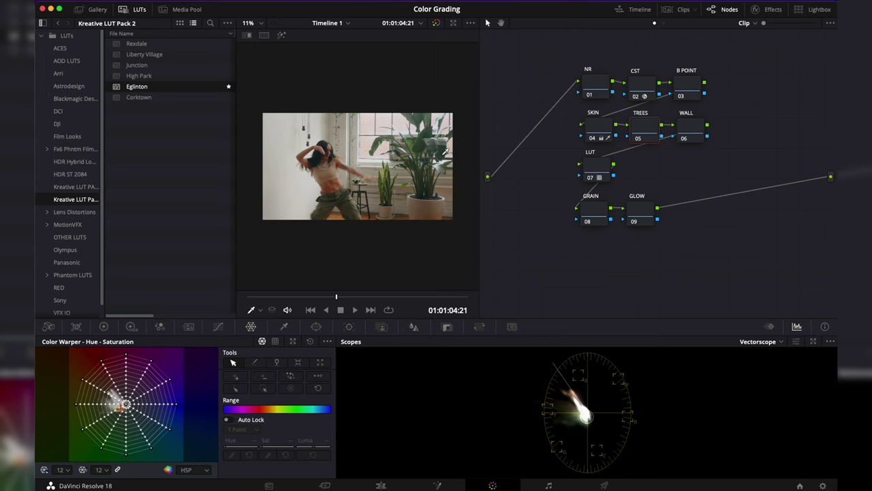
{"action": "left_click_drag", "start_coordinate": [279, 408], "coordinate": [306, 409]}
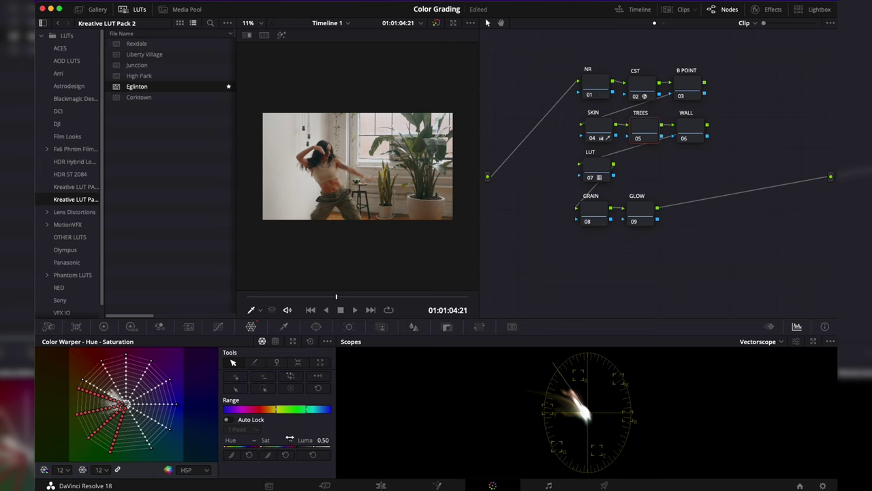
{"action": "mouse_move", "coordinate": [287, 439]}
{"action": "left_mouse_down"}
{"action": "mouse_move", "coordinate": [278, 439]}
{"action": "mouse_move", "coordinate": [290, 439]}
{"action": "left_mouse_up"}
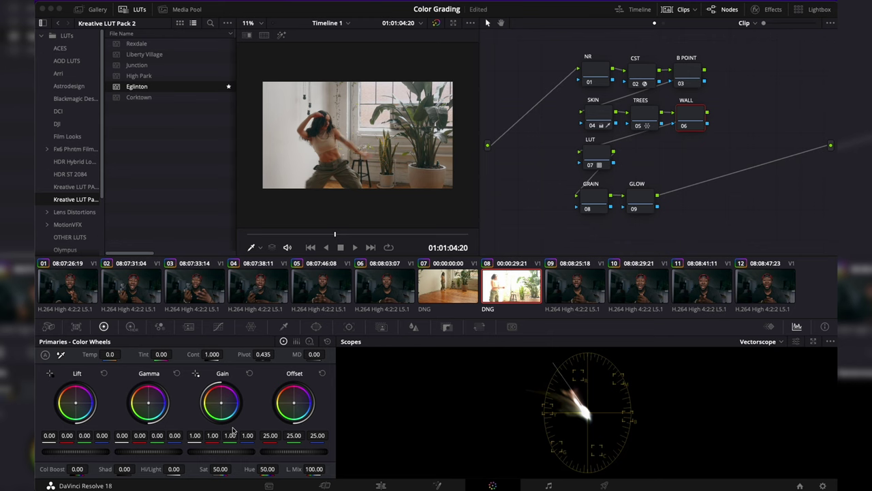
Set the WALL node's gain to red 0.99, green 0.97 and blue 0.92.
{"action": "mouse_move", "coordinate": [213, 435]}
{"action": "left_mouse_down"}
{"action": "mouse_move", "coordinate": [198, 435]}
{"action": "mouse_move", "coordinate": [212, 434]}
{"action": "left_mouse_up"}
{"action": "mouse_move", "coordinate": [230, 434]}
{"action": "left_mouse_down"}
{"action": "mouse_move", "coordinate": [219, 435]}
{"action": "mouse_move", "coordinate": [247, 432]}
{"action": "left_mouse_up"}
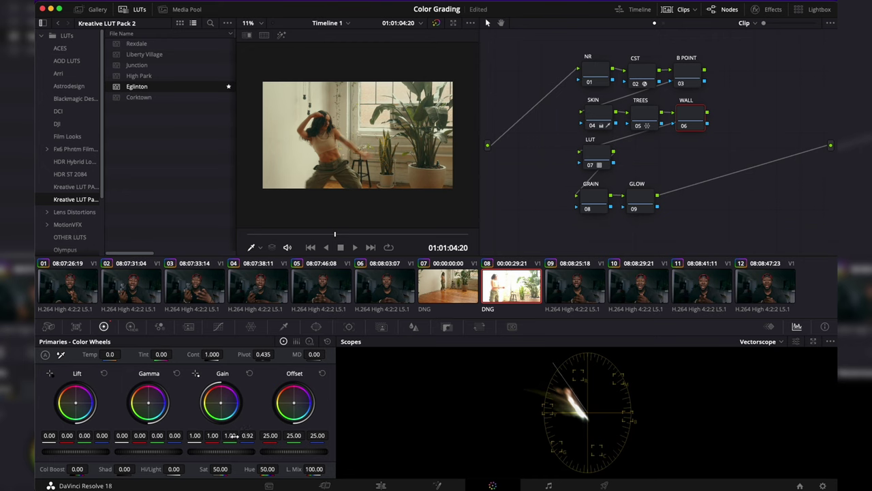
{"action": "left_click_drag", "start_coordinate": [233, 435], "coordinate": [230, 435]}
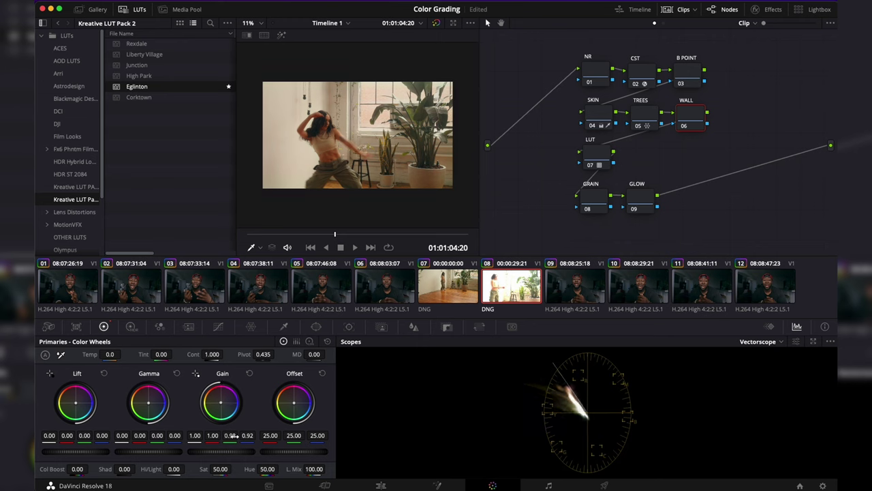
{"action": "left_click_drag", "start_coordinate": [211, 435], "coordinate": [210, 435]}
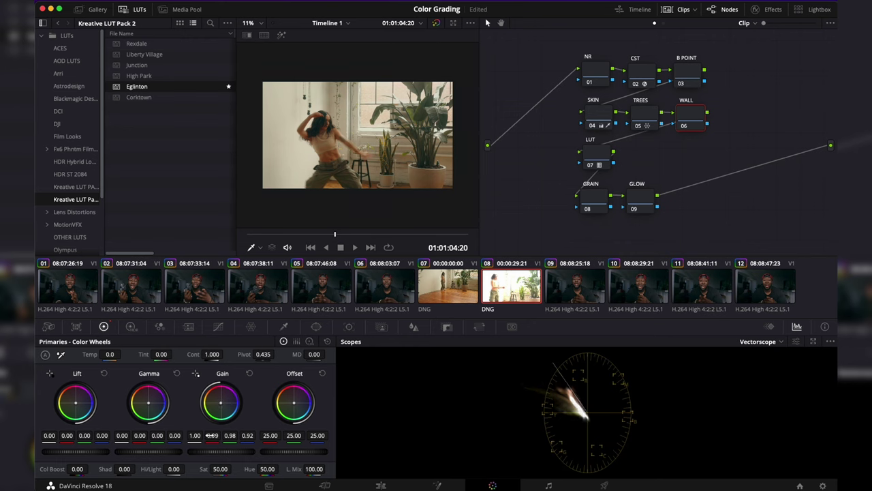
{"action": "left_click_drag", "start_coordinate": [230, 435], "coordinate": [232, 435]}
{"action": "left_click_drag", "start_coordinate": [249, 435], "coordinate": [249, 435]}
Compare the shot with the WALL node disabled and enabled.
{"action": "key", "text": "super+d"}
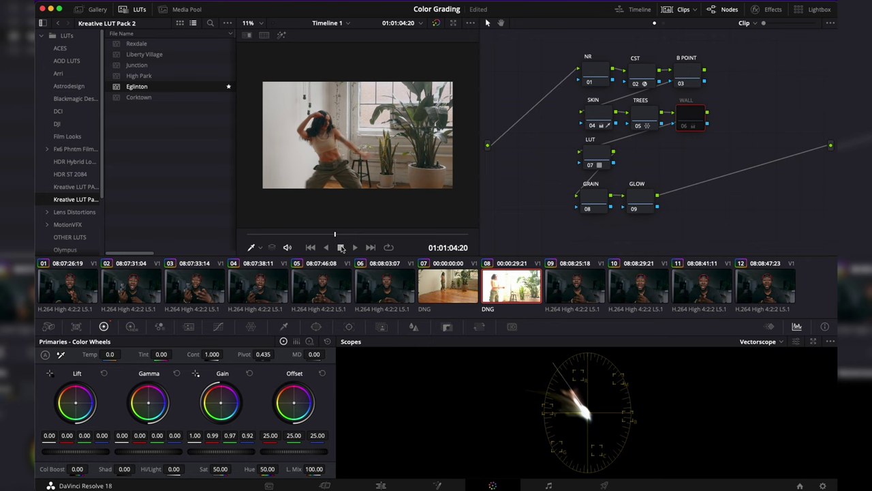
{"action": "key", "text": "super+d"}
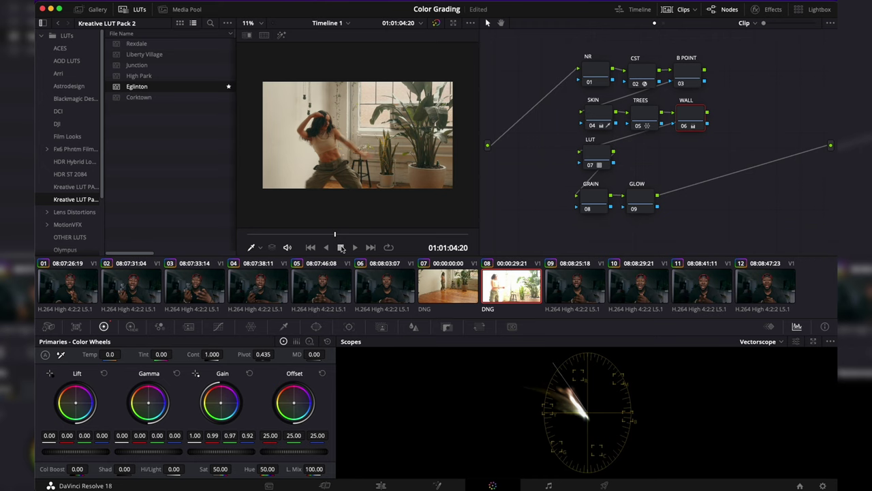
{"action": "key", "text": "super+d"}
{"action": "key", "text": "super+d"}
{"action": "key", "text": "super+d"}
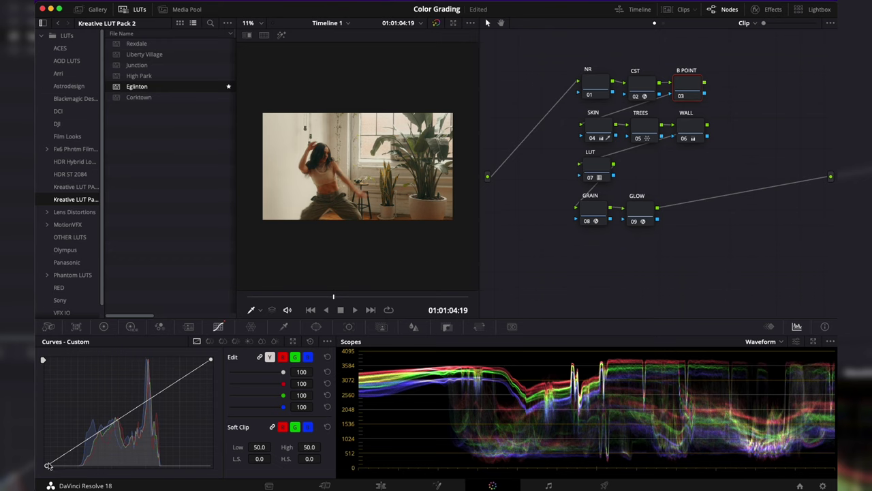
Add a point to the shadows of the B POINT node's custom curve and pull it down slightly to deepen the blacks.
{"action": "left_click", "coordinate": [78, 446]}
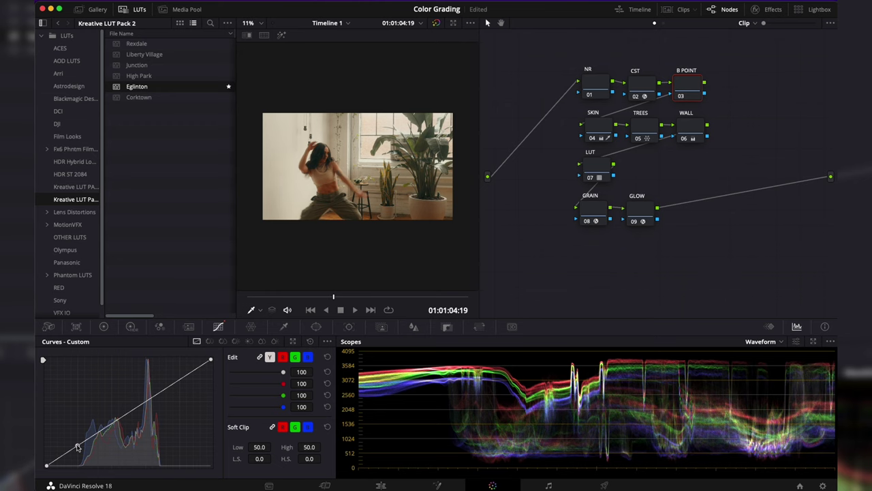
{"action": "left_click_drag", "start_coordinate": [77, 446], "coordinate": [78, 451]}
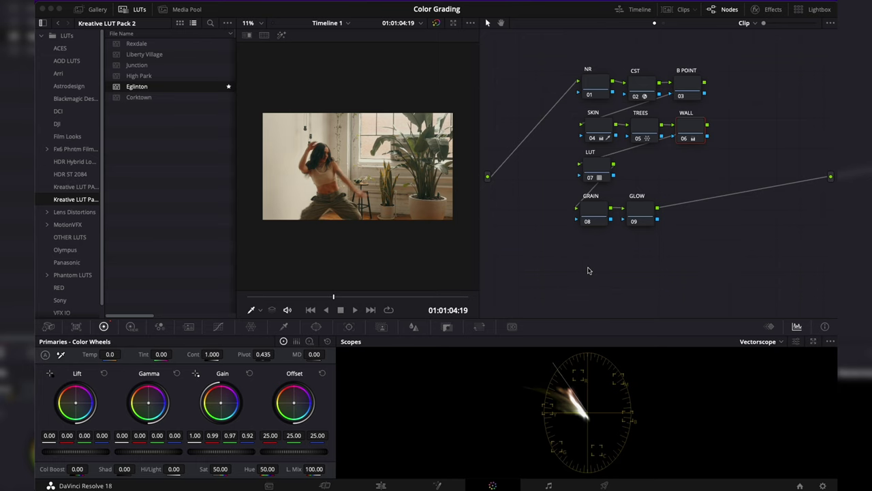
Find the Resolve FX Glow effect in the effects library and apply it to the GLOW node.
{"action": "left_click", "coordinate": [605, 211]}
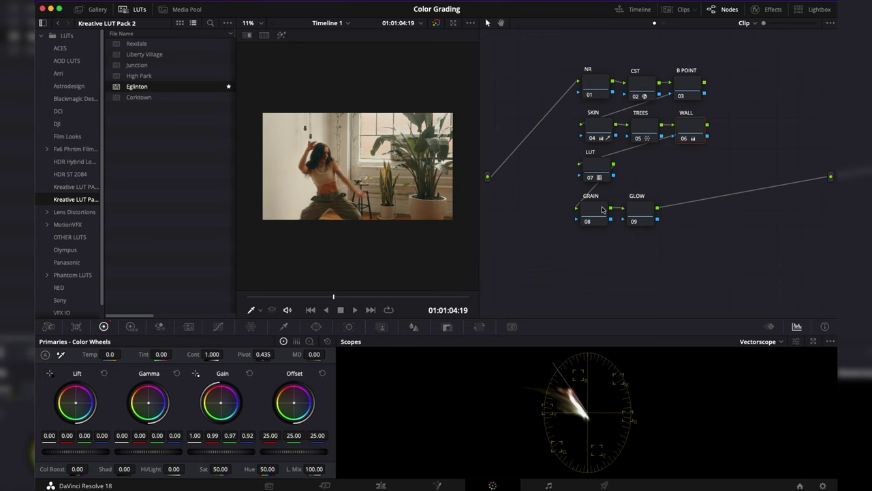
{"action": "left_click", "coordinate": [646, 211]}
{"action": "left_click", "coordinate": [771, 10]}
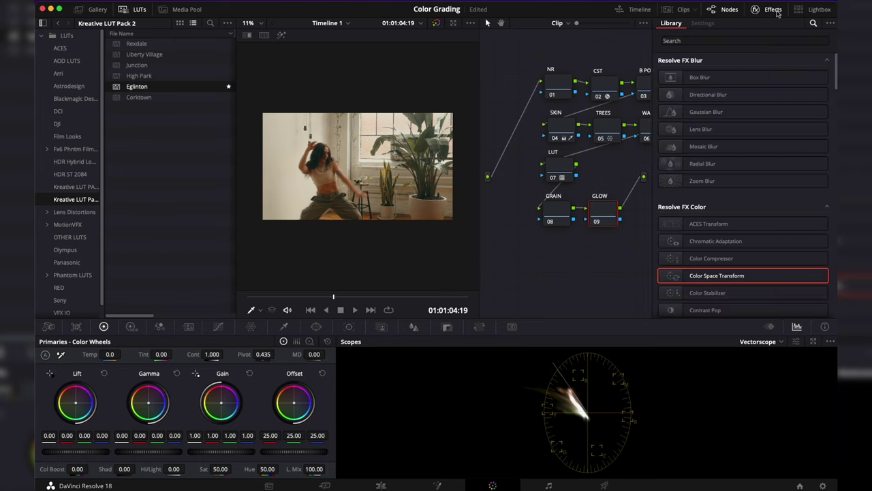
{"action": "left_click", "coordinate": [761, 41]}
{"action": "type", "text": "gl"}
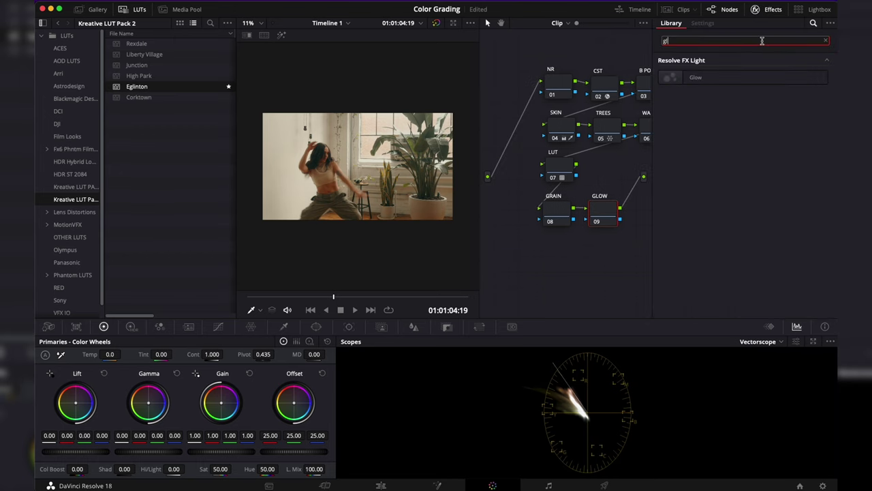
{"action": "double_click", "coordinate": [763, 77]}
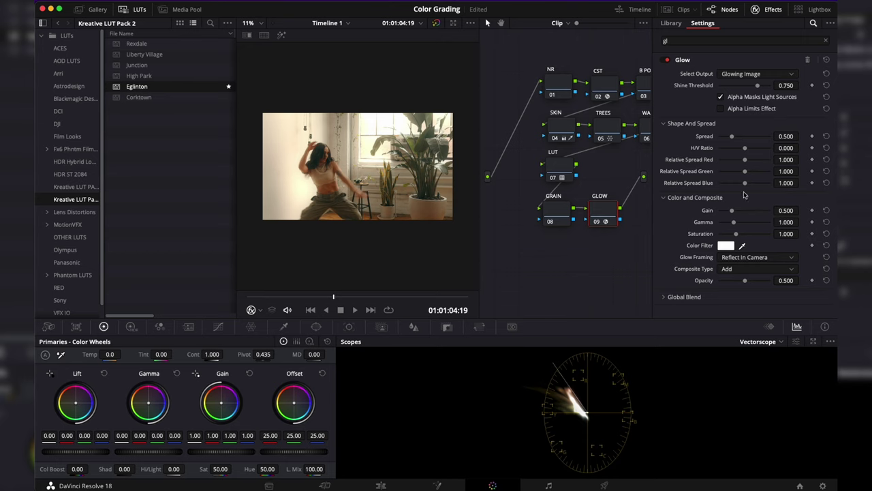
Set the glow's composite type to Softlight and its shine threshold to 0.349.
{"action": "left_click", "coordinate": [753, 270]}
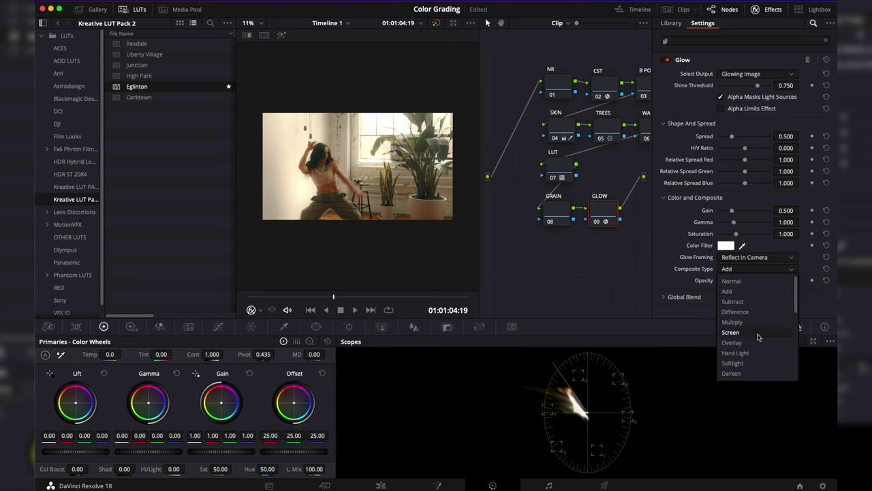
{"action": "left_click", "coordinate": [757, 353]}
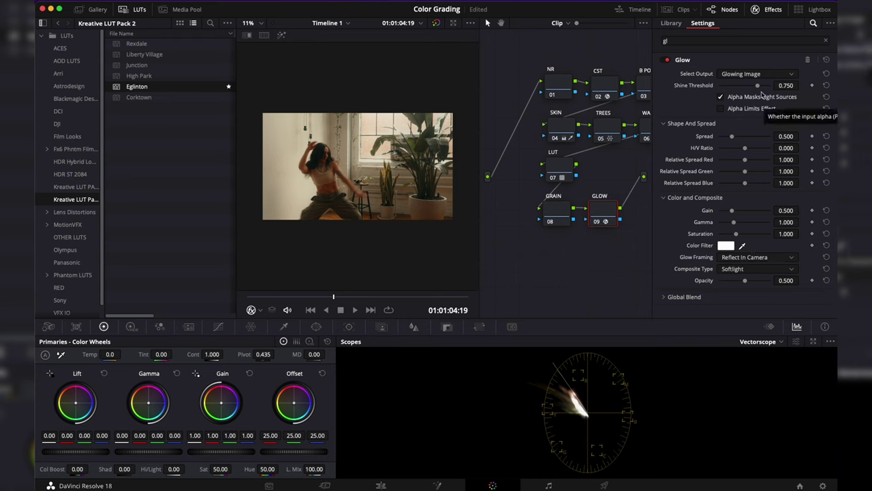
{"action": "left_click_drag", "start_coordinate": [758, 87], "coordinate": [736, 87]}
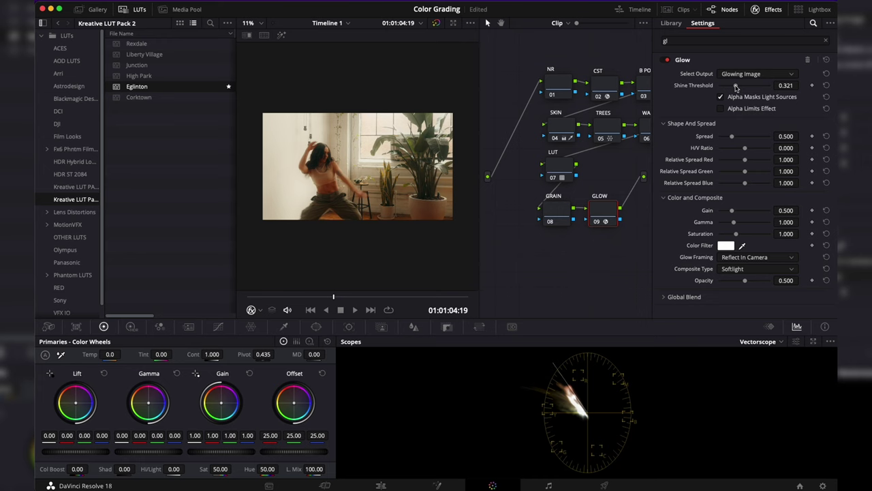
{"action": "mouse_move", "coordinate": [736, 87]}
{"action": "left_mouse_down"}
{"action": "mouse_move", "coordinate": [708, 84]}
{"action": "mouse_move", "coordinate": [782, 86]}
{"action": "mouse_move", "coordinate": [736, 87]}
{"action": "left_mouse_up"}
Set the glow's spread to 0.275 and its global blend to 0.394, and close the effects library.
{"action": "left_click_drag", "start_coordinate": [731, 137], "coordinate": [733, 138]}
{"action": "mouse_move", "coordinate": [733, 140]}
{"action": "left_mouse_down"}
{"action": "mouse_move", "coordinate": [743, 137]}
{"action": "mouse_move", "coordinate": [726, 138]}
{"action": "left_mouse_up"}
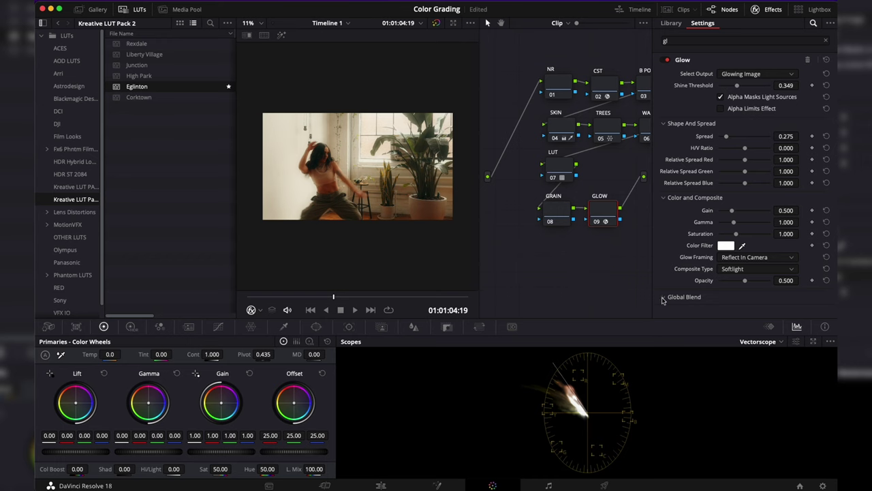
{"action": "left_click", "coordinate": [661, 300]}
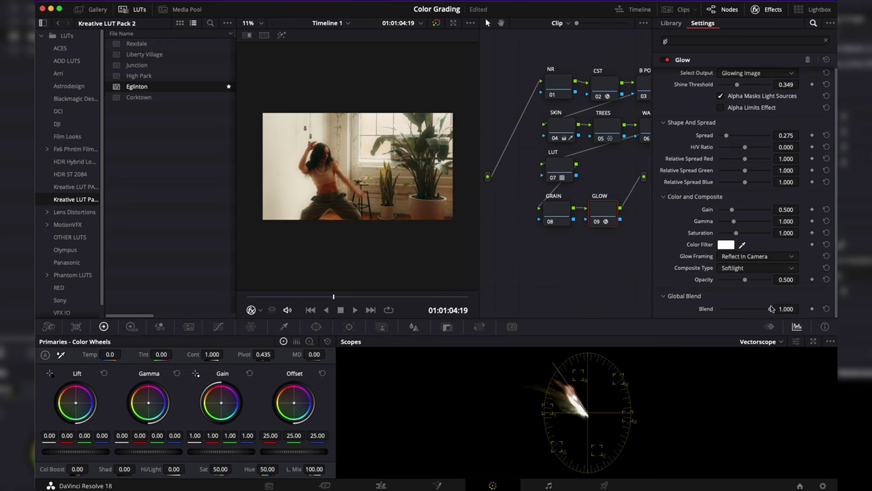
{"action": "left_click_drag", "start_coordinate": [768, 310], "coordinate": [743, 311]}
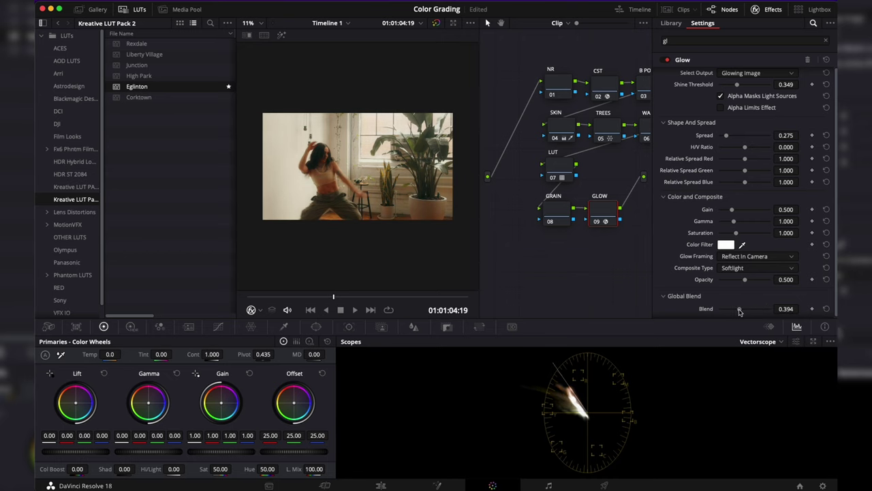
{"action": "left_click", "coordinate": [770, 11]}
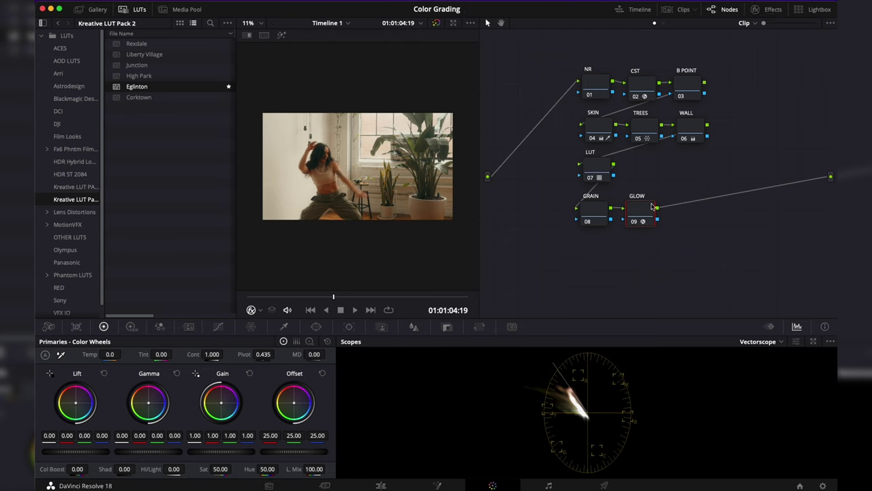
Compare the shot with the GLOW node disabled and enabled.
{"action": "key", "text": "ctrl+d"}
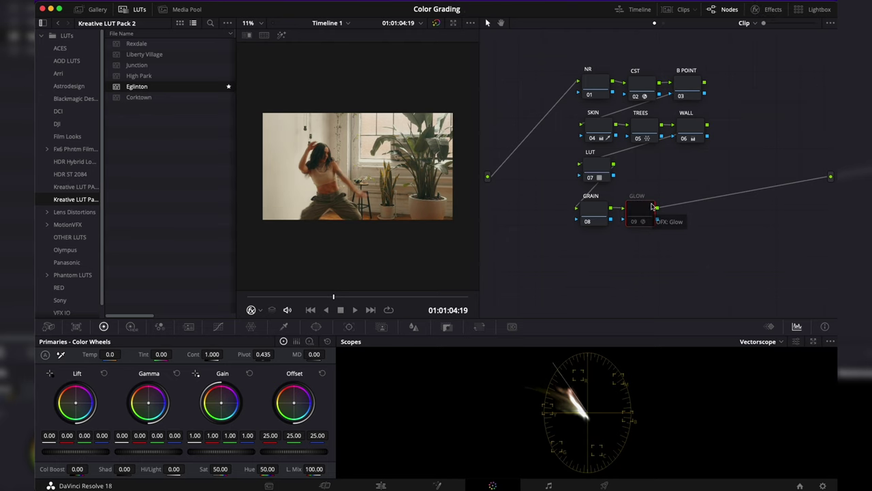
{"action": "key", "text": "ctrl+d"}
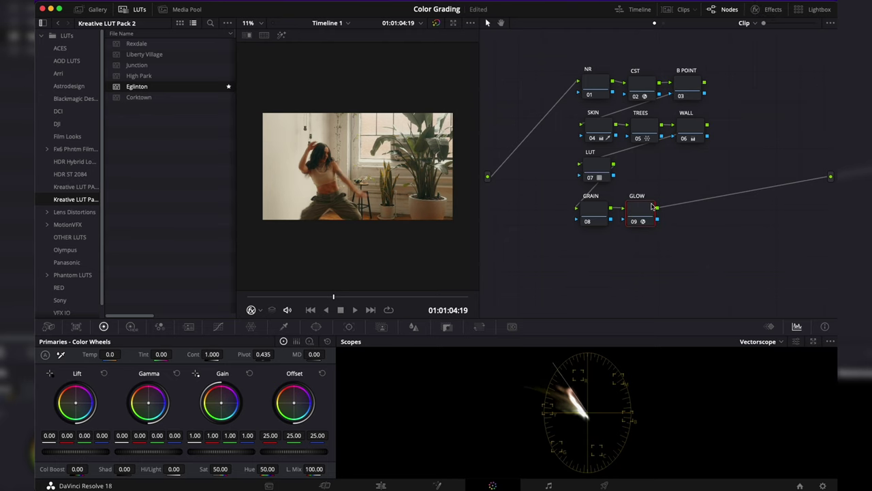
{"action": "key", "text": "ctrl+d"}
{"action": "key", "text": "ctrl+d"}
Find the Resolve FX Film Grain effect in the effects library and apply it to the GRAIN node.
{"action": "left_click", "coordinate": [593, 208]}
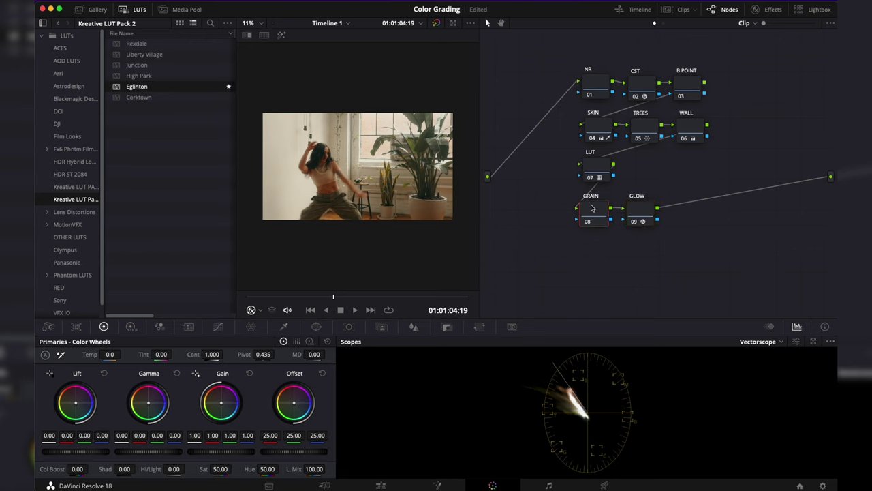
{"action": "left_click", "coordinate": [754, 9]}
{"action": "left_click", "coordinate": [712, 40]}
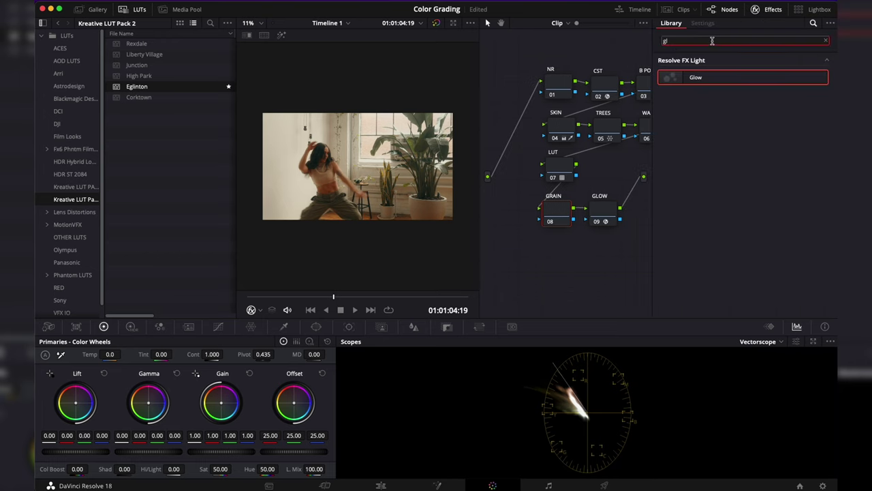
{"action": "type", "text": "gl"}
{"action": "key", "text": "BackSpace"}
{"action": "key", "text": "BackSpace"}
{"action": "type", "text": "grin"}
{"action": "left_click", "coordinate": [712, 50]}
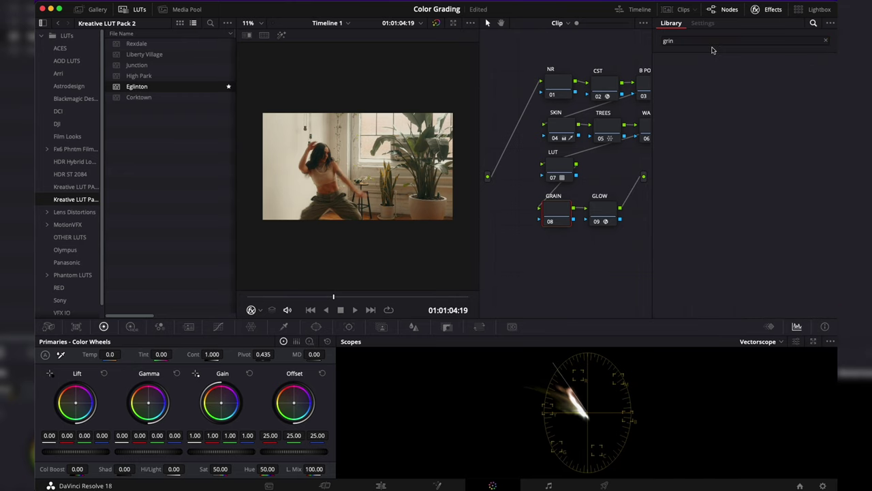
{"action": "left_click", "coordinate": [713, 40]}
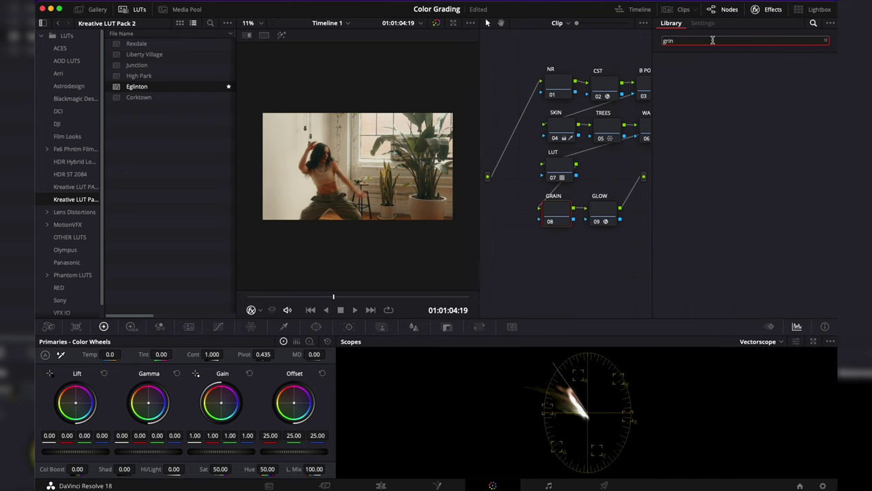
{"action": "key", "text": "BackSpace"}
{"action": "key", "text": "BackSpace"}
{"action": "type", "text": "a"}
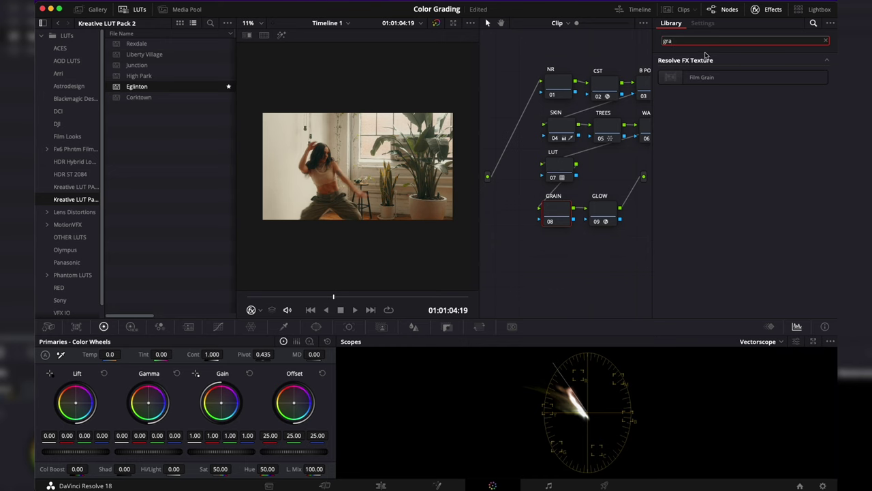
{"action": "left_click_drag", "start_coordinate": [702, 77], "coordinate": [555, 214]}
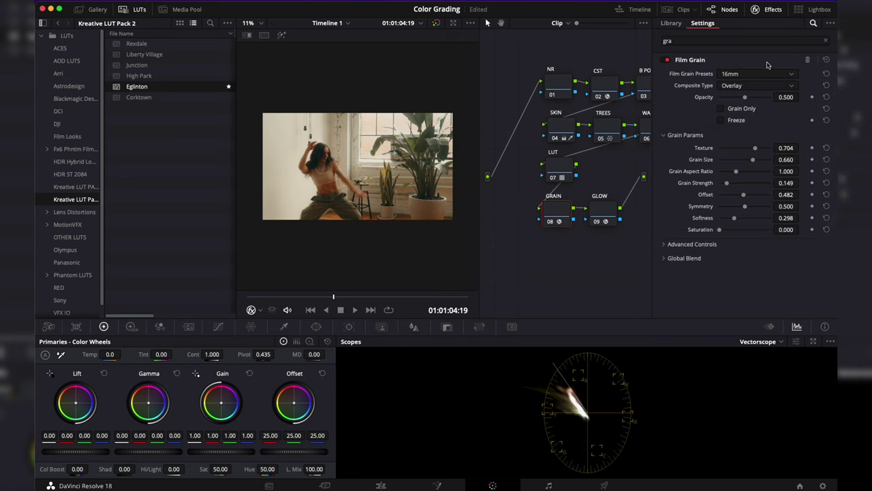
Clear the effects search and set the GRAIN node's film grain preset to 35mm.
{"action": "left_click", "coordinate": [826, 40]}
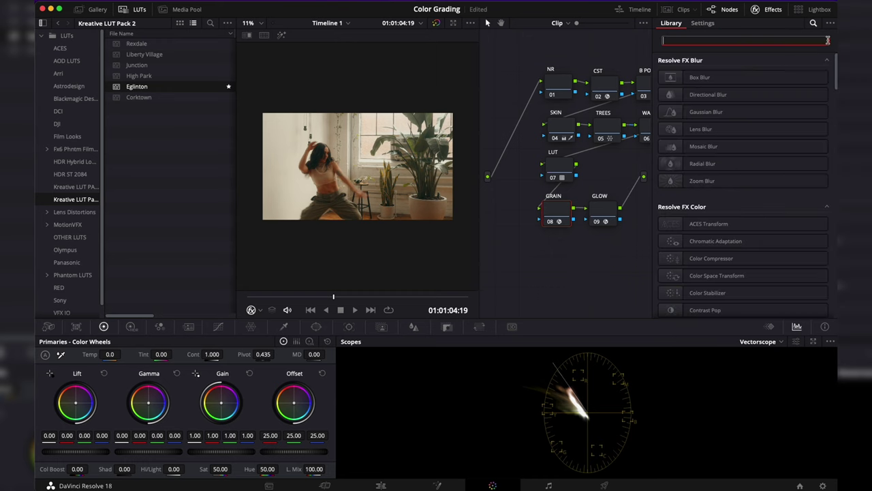
{"action": "left_click", "coordinate": [557, 210]}
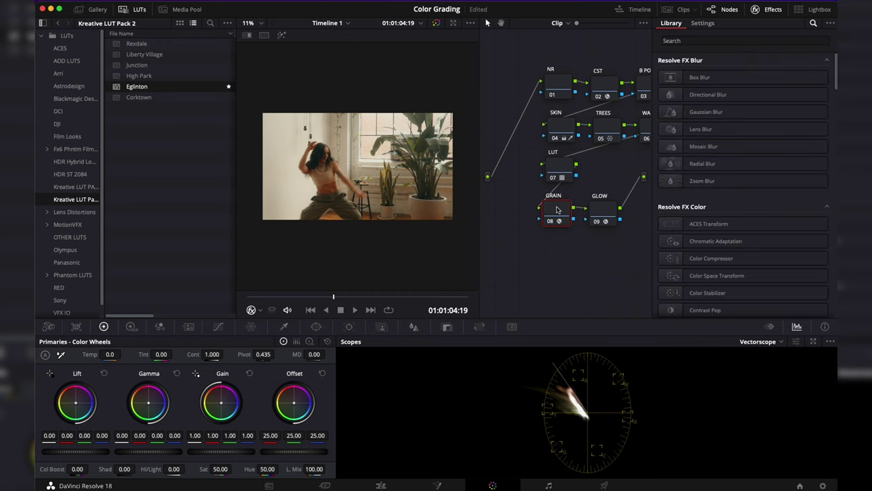
{"action": "left_click", "coordinate": [566, 208]}
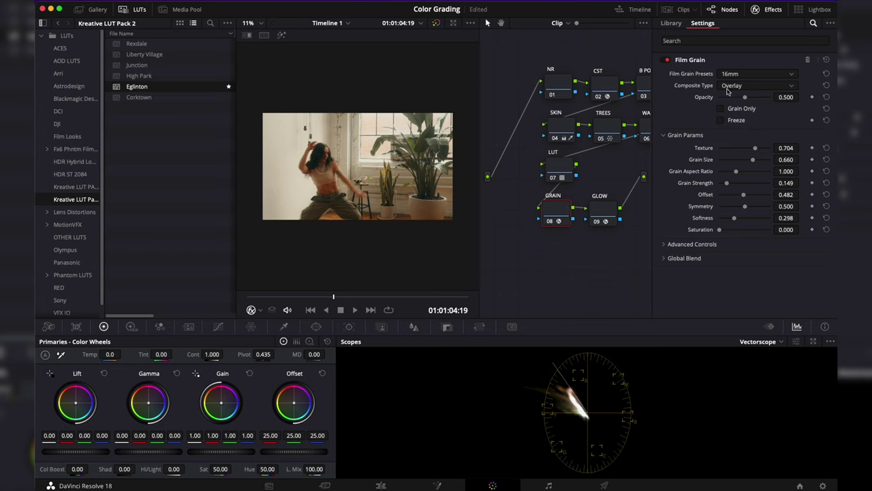
{"action": "left_click", "coordinate": [752, 75]}
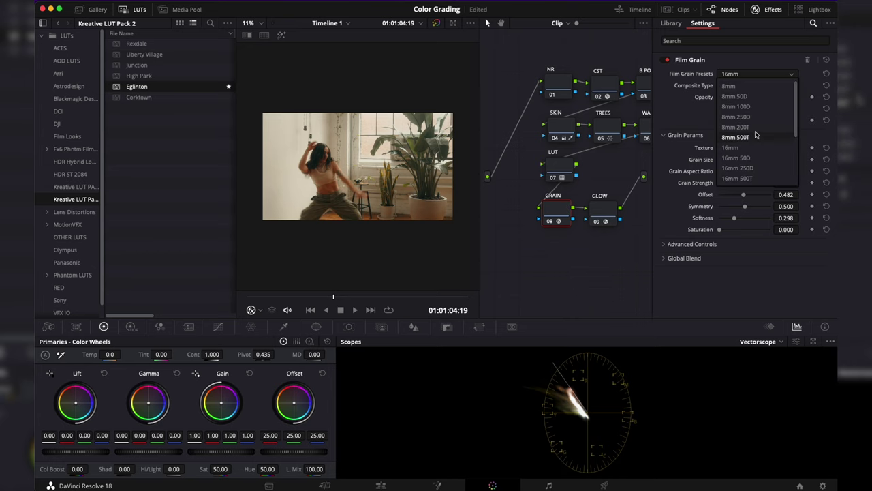
{"action": "scroll", "coordinate": [752, 137], "scroll_direction": "down", "scroll_amount": 5}
{"action": "left_click", "coordinate": [752, 159]}
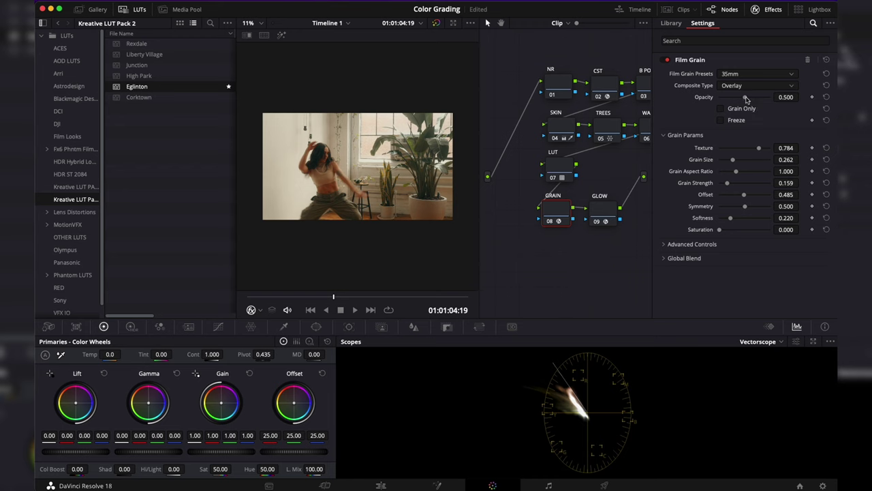
Set the film grain's opacity to 0.504, texture to 0.808, grain size to 0.175 and grain strength to 0.275.
{"action": "left_click_drag", "start_coordinate": [746, 97], "coordinate": [773, 98]}
{"action": "left_click_drag", "start_coordinate": [771, 99], "coordinate": [745, 99]}
{"action": "left_click_drag", "start_coordinate": [755, 148], "coordinate": [734, 185]}
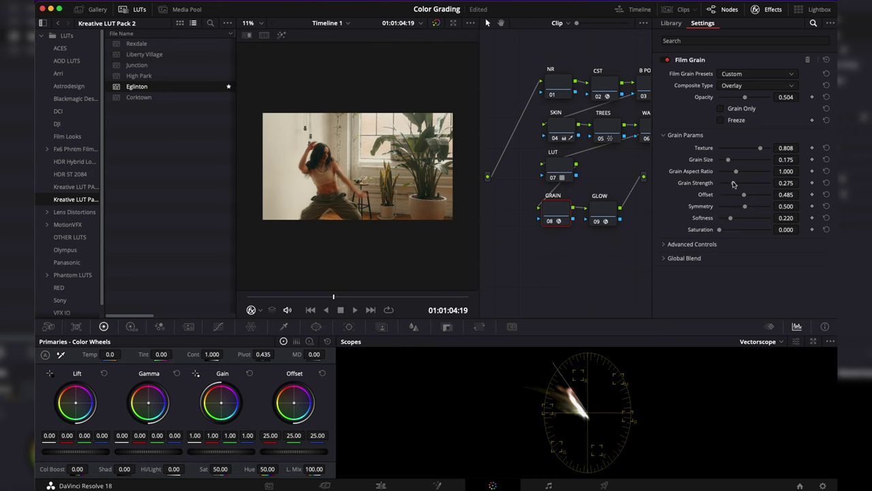
Show the waveform scope and compare the shot with node corrections disabled and enabled.
{"action": "left_click", "coordinate": [758, 342]}
{"action": "left_click", "coordinate": [759, 367]}
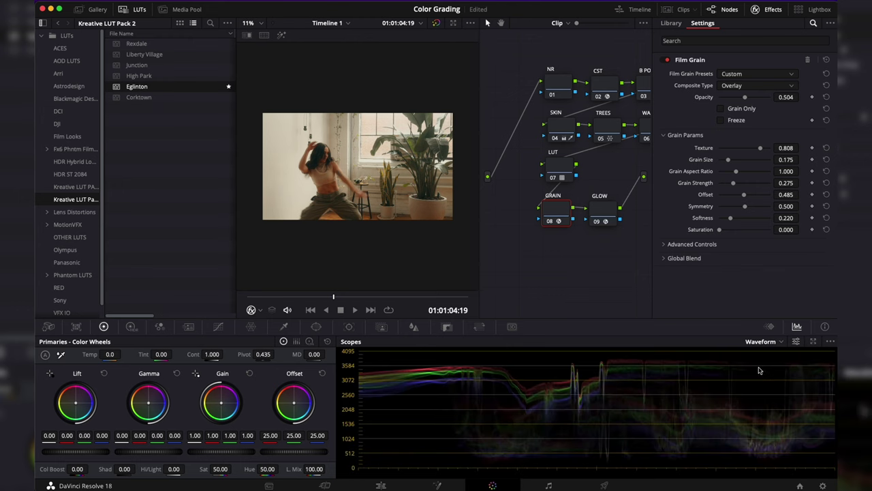
{"action": "key", "text": "ctrl+d"}
{"action": "key", "text": "ctrl+d"}
{"action": "key", "text": "ctrl+d"}
{"action": "key", "text": "ctrl+d"}
{"action": "key", "text": "ctrl+d"}
{"action": "key", "text": "ctrl+d"}
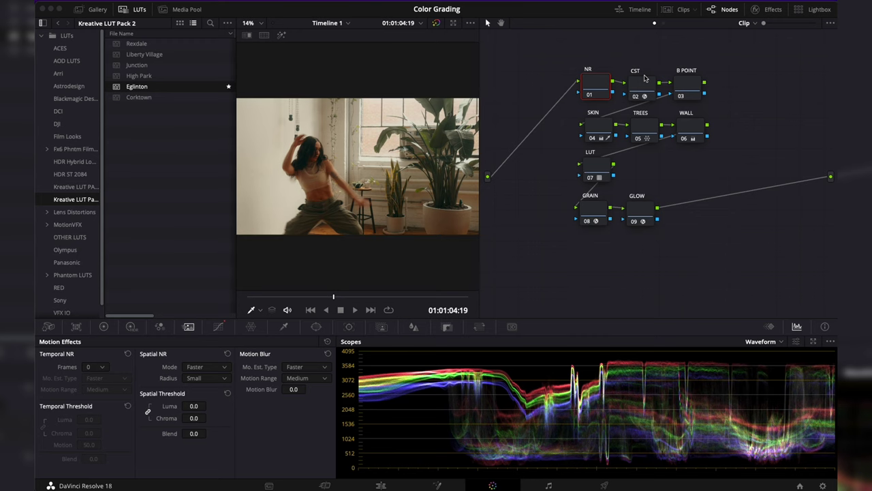
On the NR node, set temporal noise reduction to 2 frames with Better motion estimation, and the spatial mode to Better.
{"action": "left_click", "coordinate": [253, 23]}
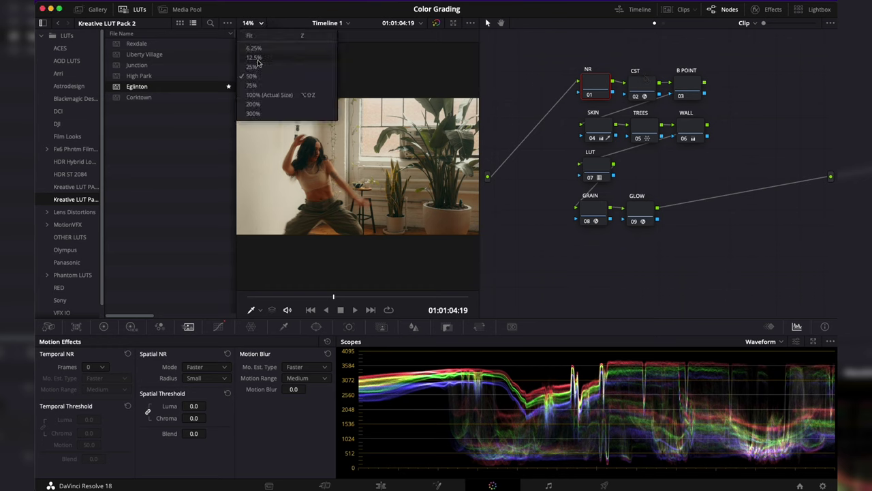
{"action": "left_click", "coordinate": [252, 85]}
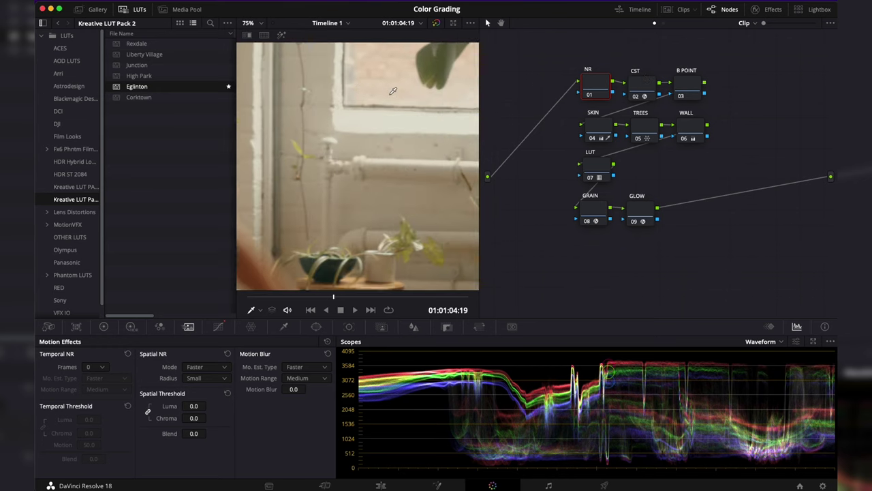
{"action": "scroll", "coordinate": [393, 90], "scroll_direction": "up", "scroll_amount": 5}
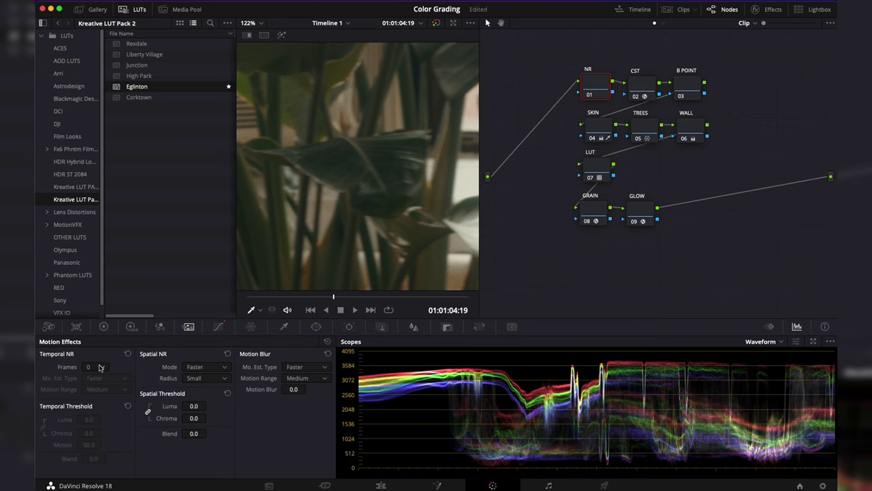
{"action": "left_click", "coordinate": [100, 368]}
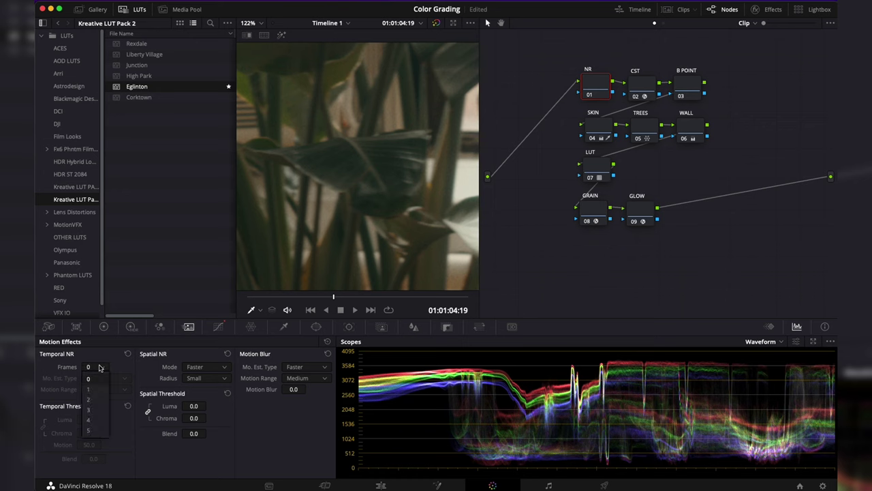
{"action": "left_click", "coordinate": [95, 399]}
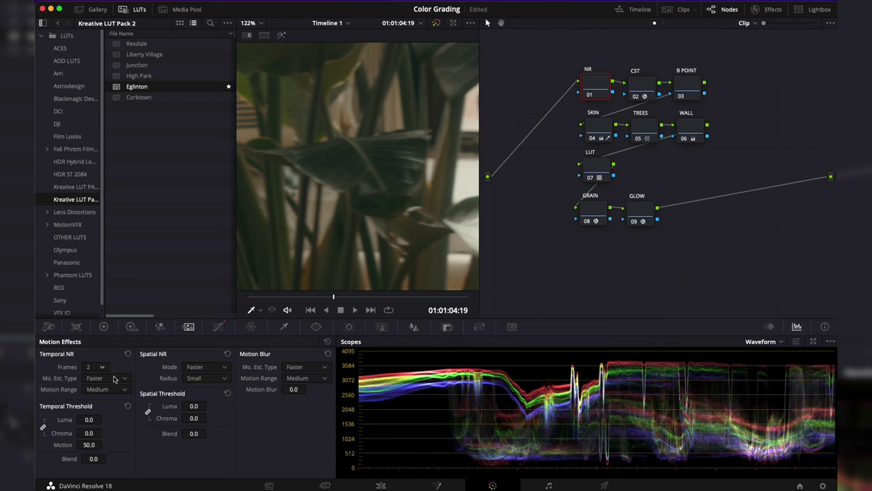
{"action": "left_click", "coordinate": [114, 379]}
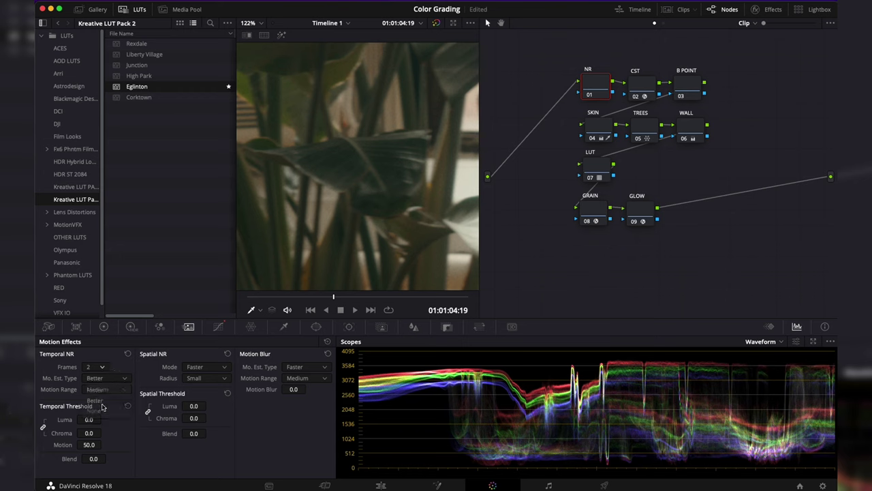
{"action": "left_click", "coordinate": [96, 405]}
{"action": "left_click", "coordinate": [218, 368]}
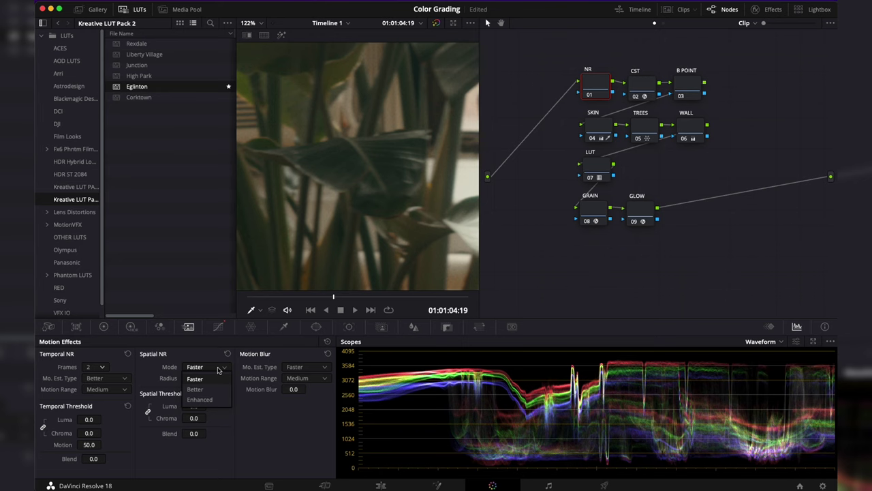
{"action": "left_click", "coordinate": [215, 389]}
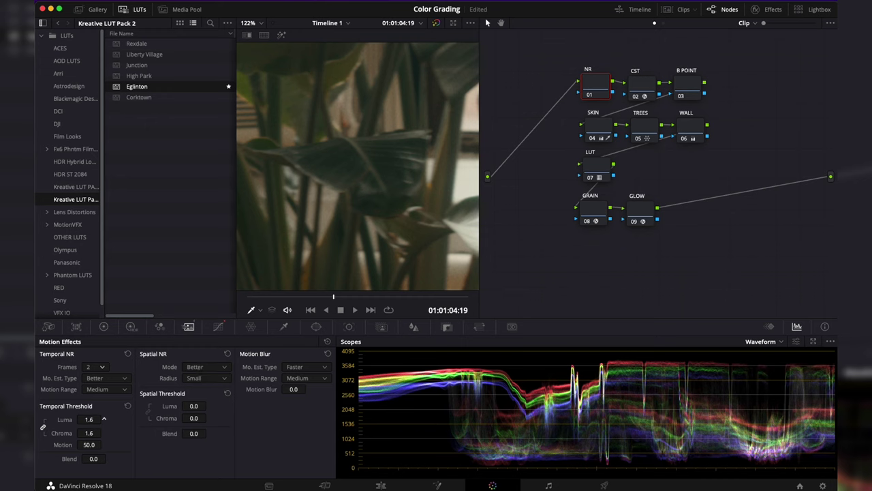
Set the temporal luma and chroma thresholds to 4.6 and the spatial ones to 3.4, and fit the whole frame in the viewer.
{"action": "left_click_drag", "start_coordinate": [87, 419], "coordinate": [86, 419]}
{"action": "left_click_drag", "start_coordinate": [89, 419], "coordinate": [89, 419]}
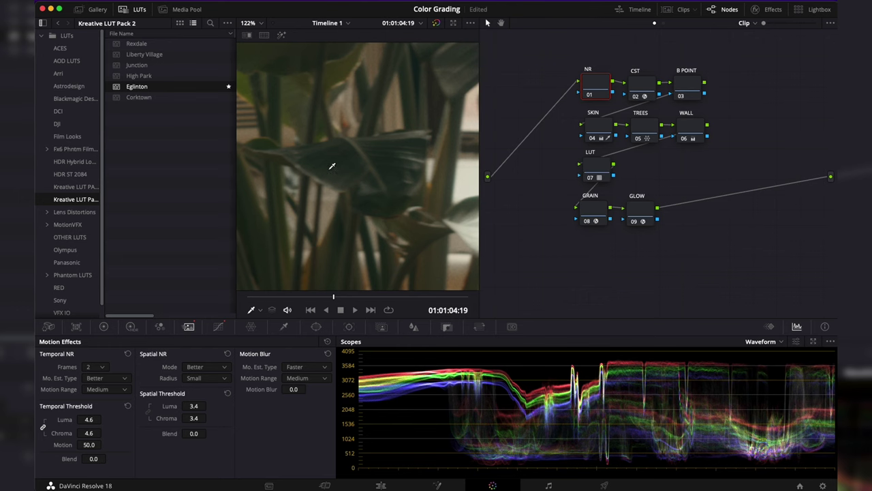
{"action": "key", "text": "shift+z"}
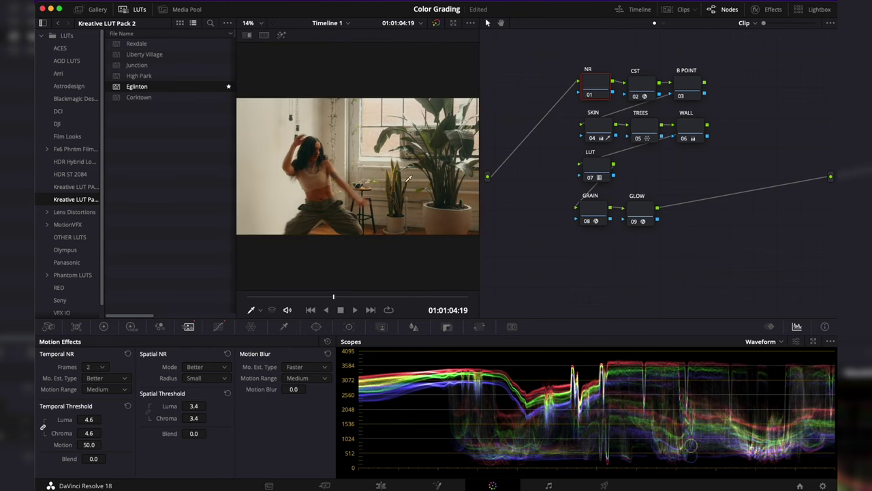